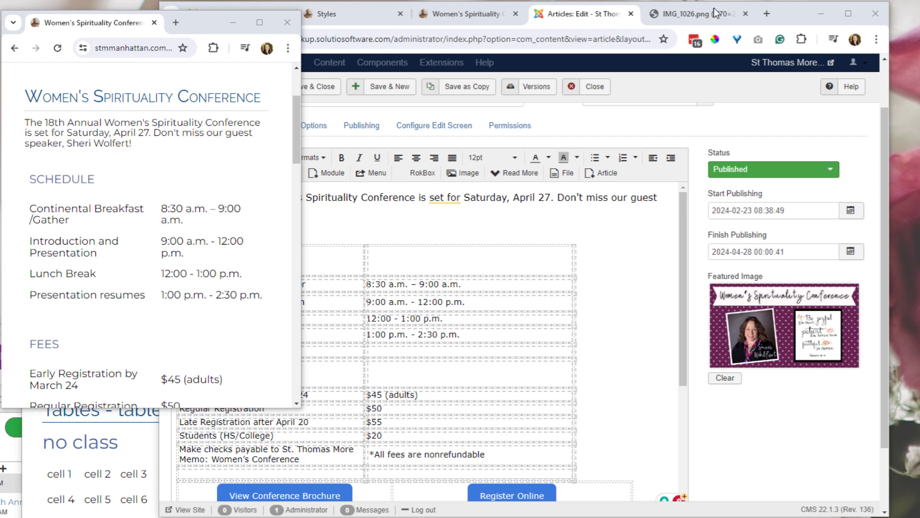
- Compare the phone screenshot IMG_1026.png with the schedule and fees tables on the narrow live conference page
{"action": "left_click", "coordinate": [709, 15]}
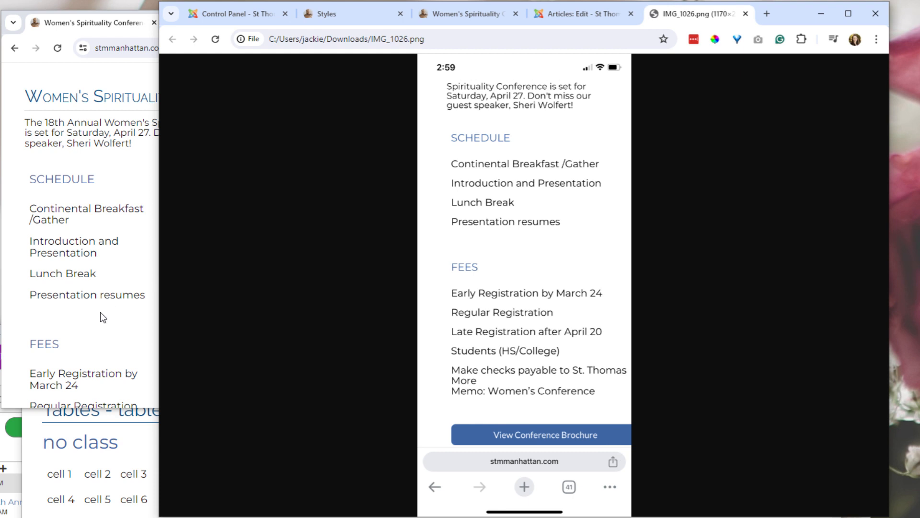
{"action": "left_click", "coordinate": [109, 330]}
{"action": "scroll", "coordinate": [254, 353], "scroll_direction": "down", "scroll_amount": 1}
{"action": "scroll", "coordinate": [254, 353], "scroll_direction": "down", "scroll_amount": 5}
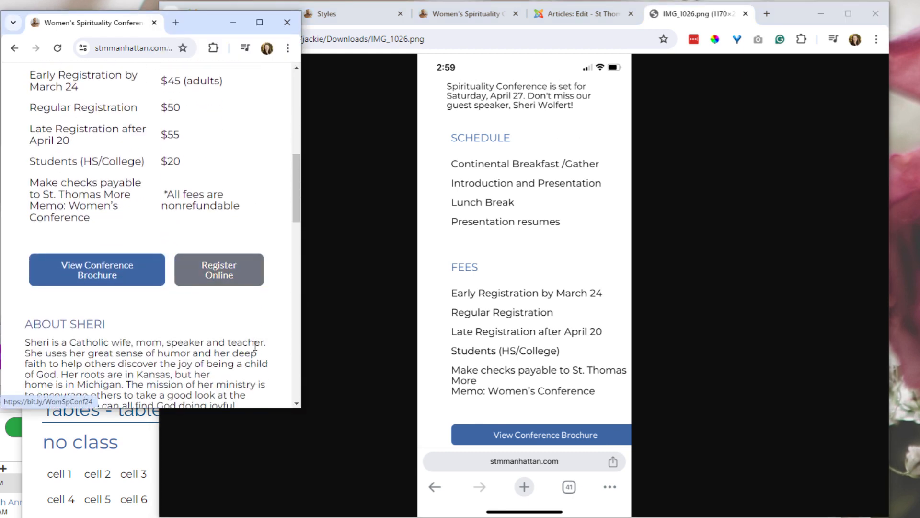
{"action": "scroll", "coordinate": [257, 353], "scroll_direction": "up", "scroll_amount": 6}
{"action": "left_click", "coordinate": [727, 292]}
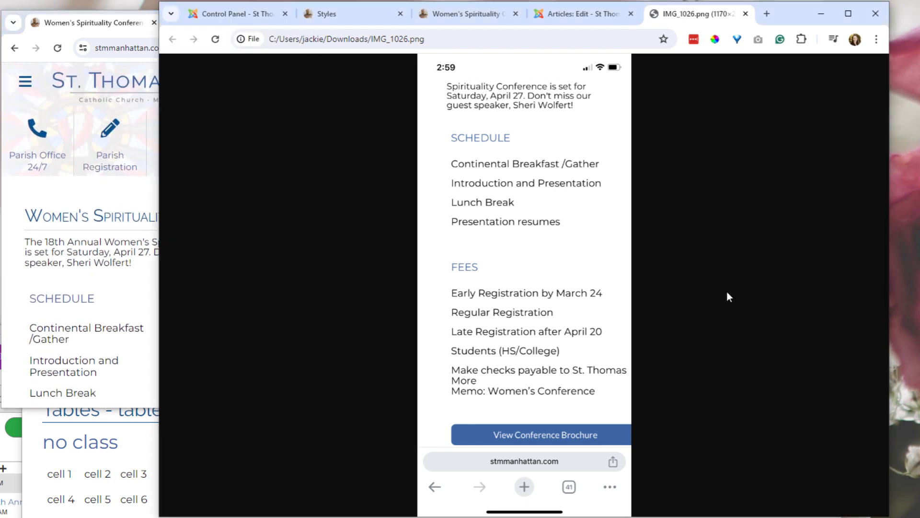
- Return to the conference article on the backup site and enlarge the schedule table to 697 × 416
{"action": "key", "text": "ctrl+Page_Up"}
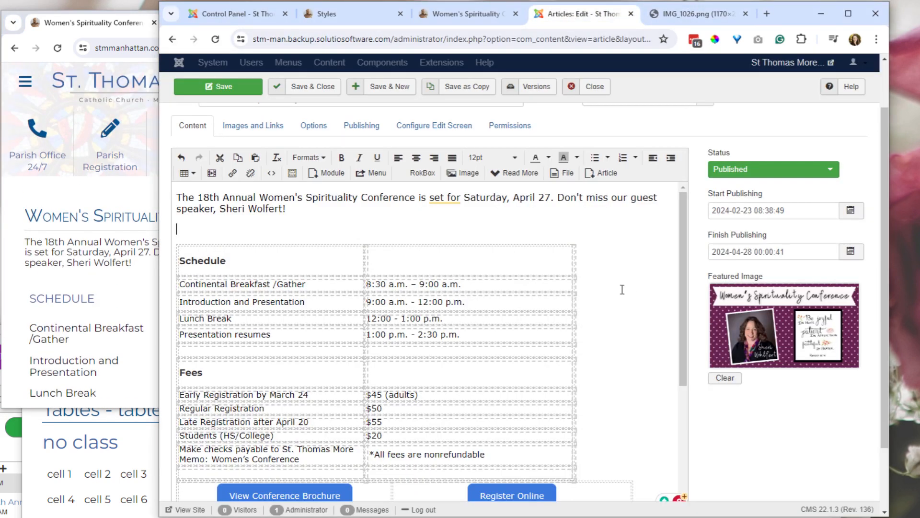
{"action": "left_click", "coordinate": [303, 40]}
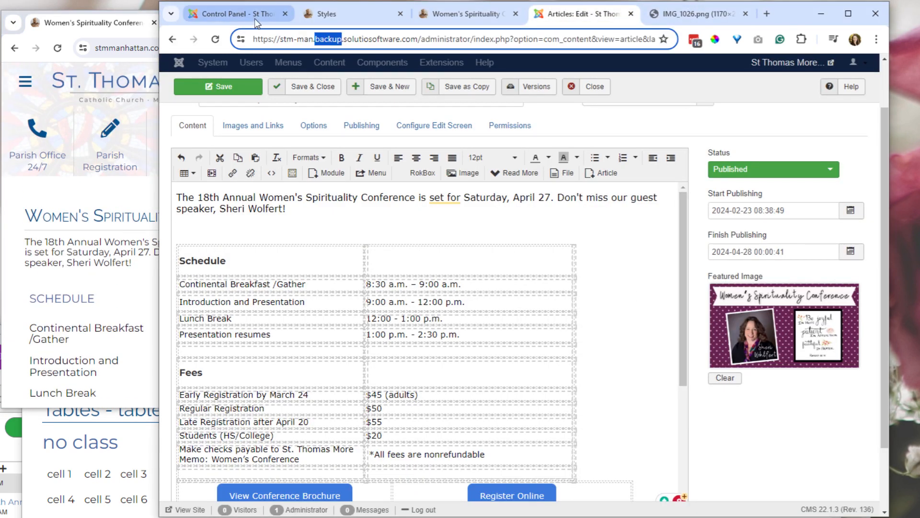
{"action": "left_click", "coordinate": [735, 450]}
{"action": "scroll", "coordinate": [728, 449], "scroll_direction": "down", "scroll_amount": 2}
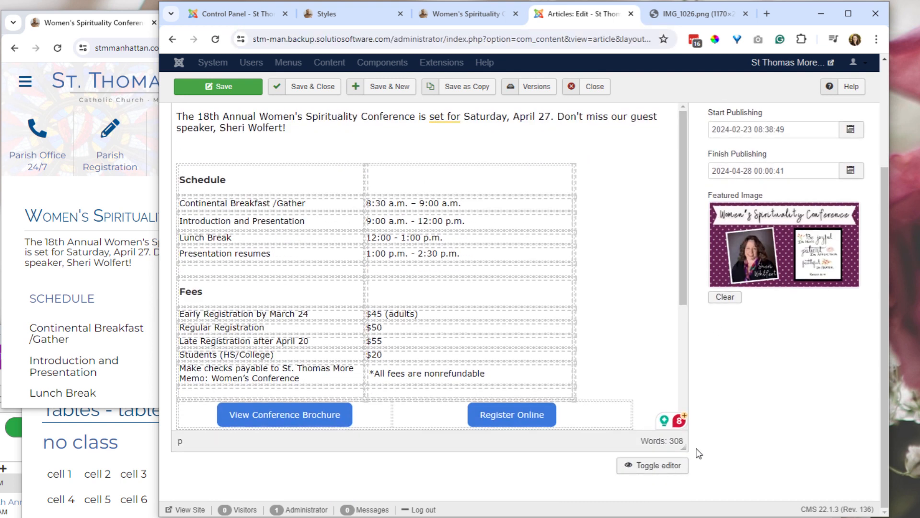
{"action": "left_click", "coordinate": [516, 181]}
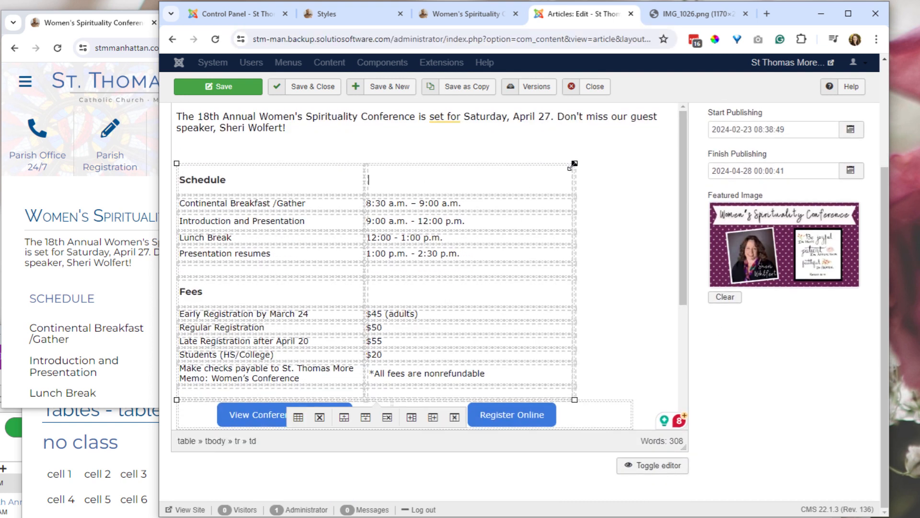
{"action": "left_click_drag", "start_coordinate": [575, 163], "coordinate": [594, 151]}
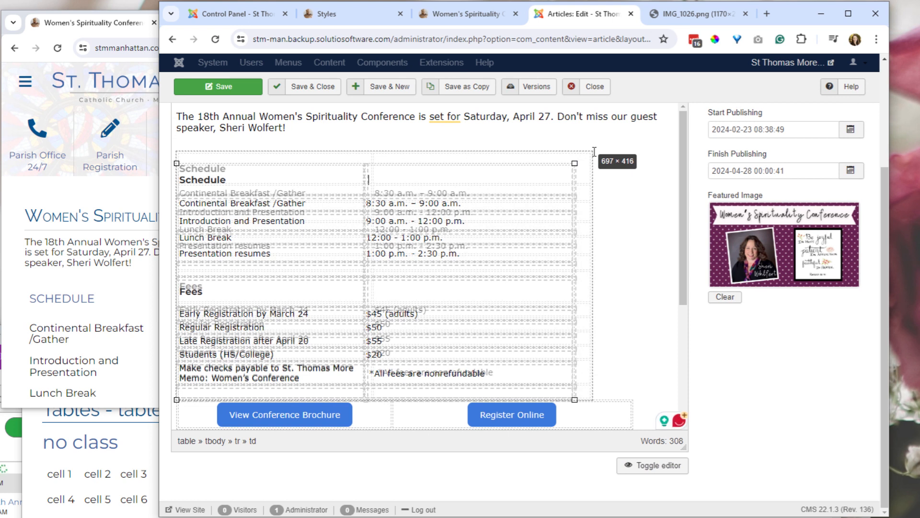
{"action": "left_click_drag", "start_coordinate": [595, 151], "coordinate": [593, 152]}
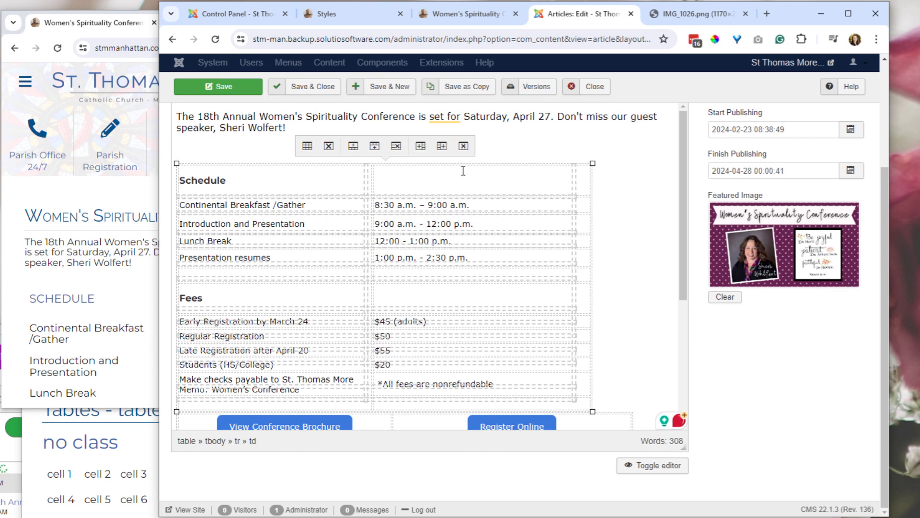
- Check the fixed width and height in the resized table's properties and cancel the dialog
{"action": "left_click", "coordinate": [307, 146]}
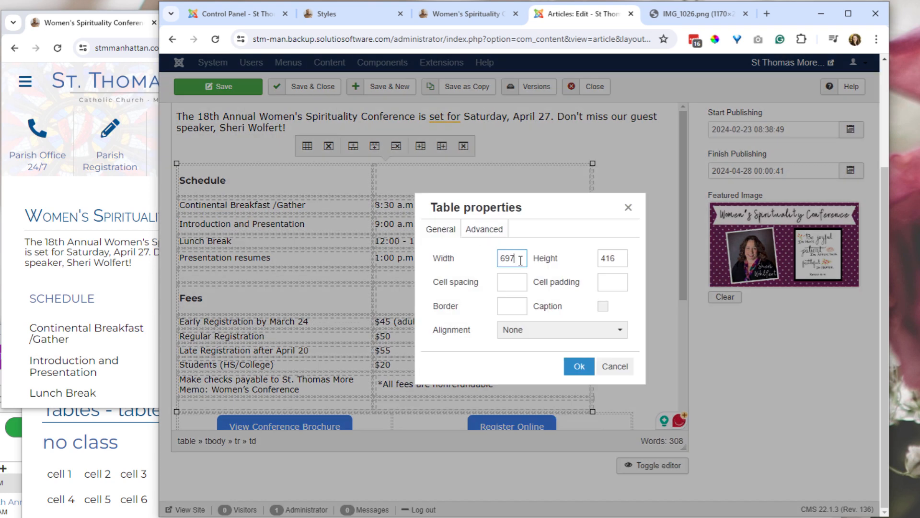
{"action": "double_click", "coordinate": [503, 258]}
{"action": "left_click_drag", "start_coordinate": [626, 258], "coordinate": [605, 258]}
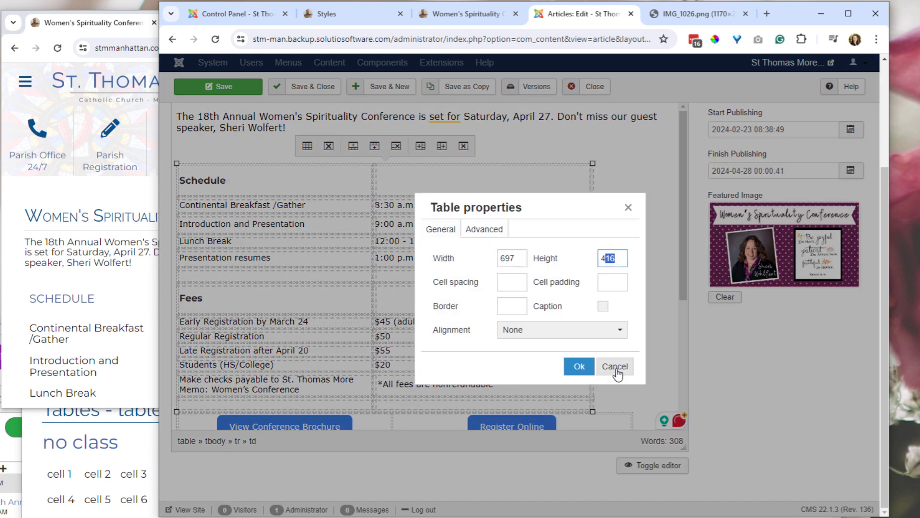
{"action": "left_click", "coordinate": [615, 366]}
- Examine the inline height and width styles of the table rows and cells in the article's HTML code
{"action": "left_click", "coordinate": [656, 465]}
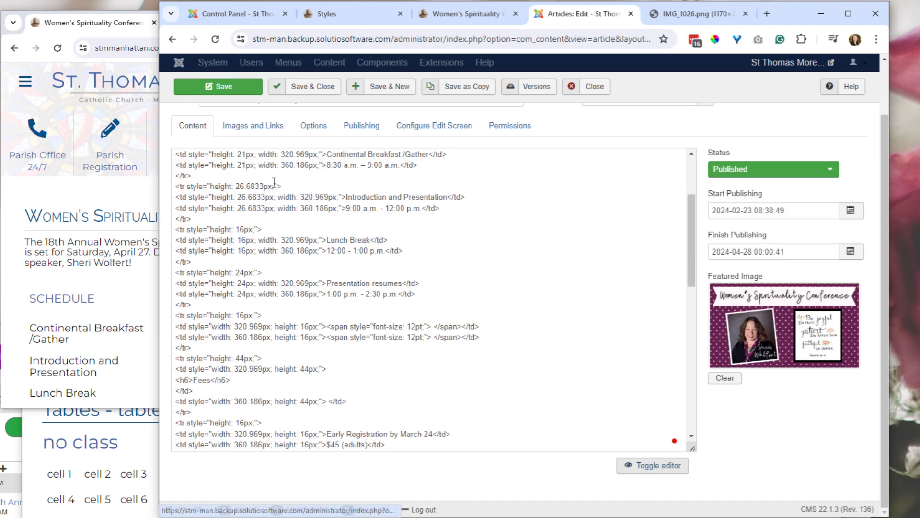
{"action": "left_click_drag", "start_coordinate": [278, 228], "coordinate": [307, 251]}
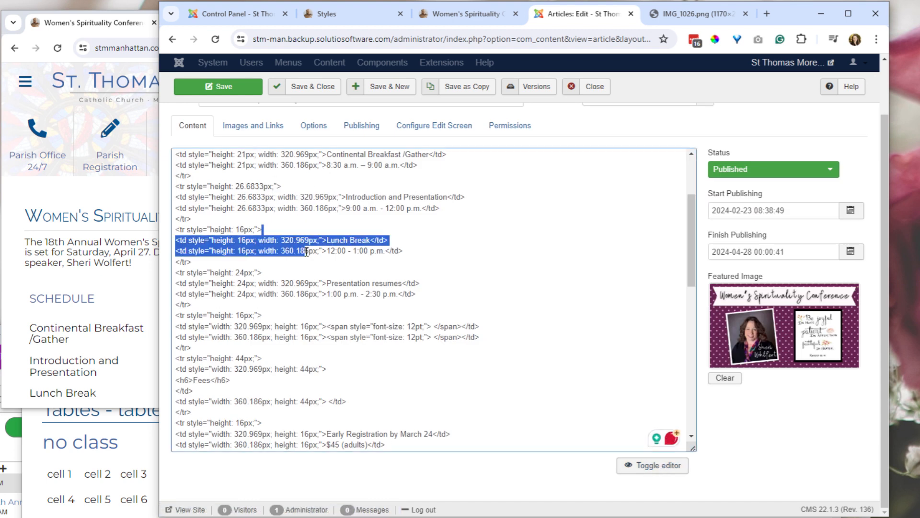
{"action": "left_click", "coordinate": [658, 466]}
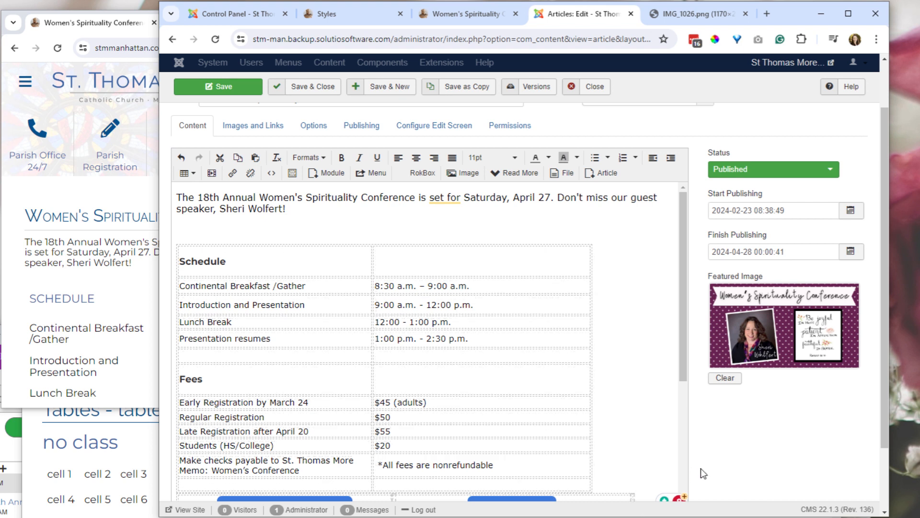
- Delete the inline style of the 8:30 a.m. – 9:00 a.m. cell in the HTML code and close the article without saving
{"action": "scroll", "coordinate": [679, 494], "scroll_direction": "down", "scroll_amount": 2}
{"action": "left_click", "coordinate": [661, 477]}
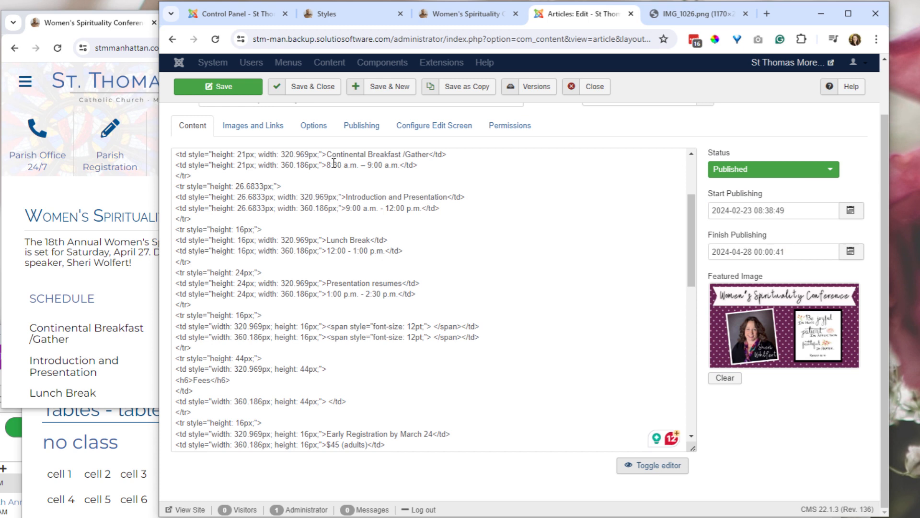
{"action": "left_click_drag", "start_coordinate": [323, 165], "coordinate": [187, 165]}
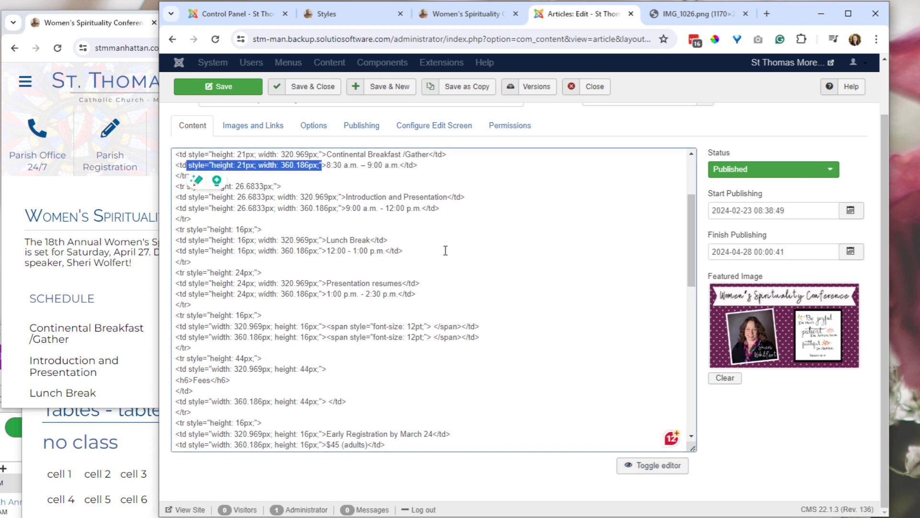
{"action": "key", "text": "Delete"}
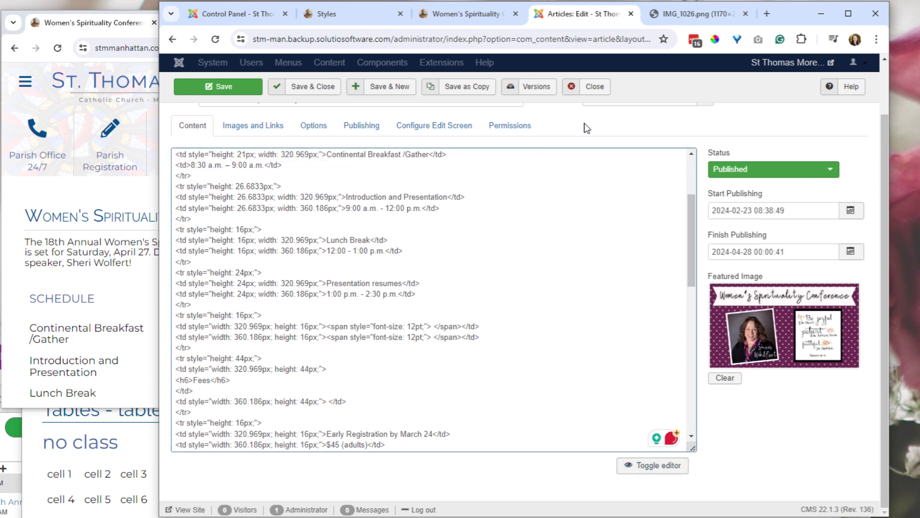
{"action": "left_click", "coordinate": [599, 88]}
- Open the Women's Spirituality Conference article in the main site's article manager and check its table's HTML code
{"action": "left_click", "coordinate": [231, 14]}
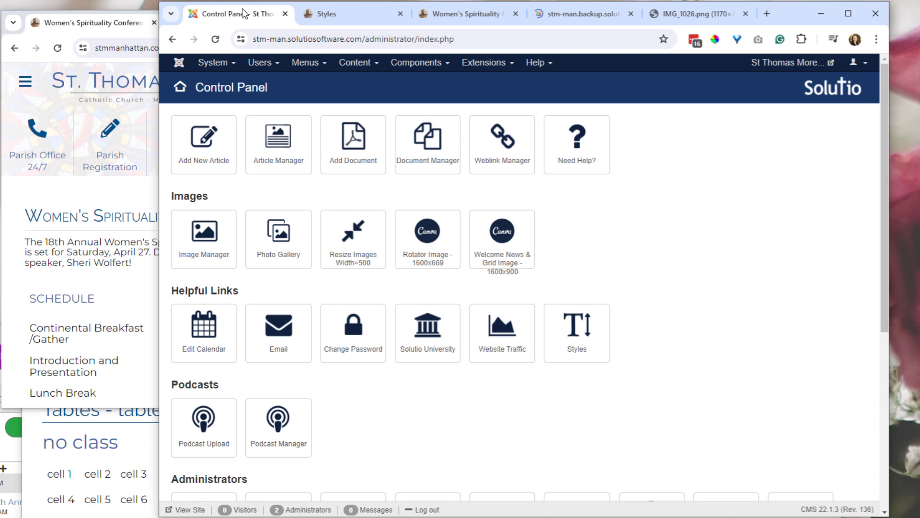
{"action": "left_click", "coordinate": [277, 141]}
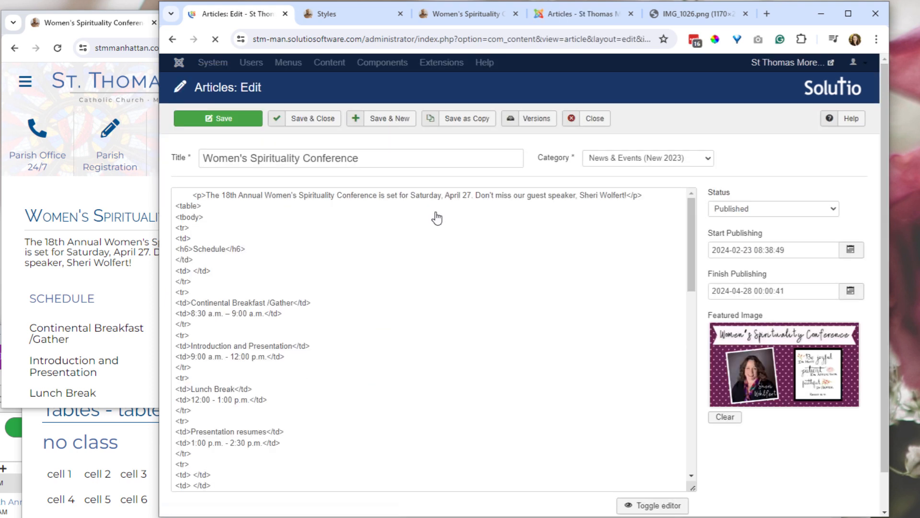
{"action": "scroll", "coordinate": [704, 424], "scroll_direction": "down", "scroll_amount": 1}
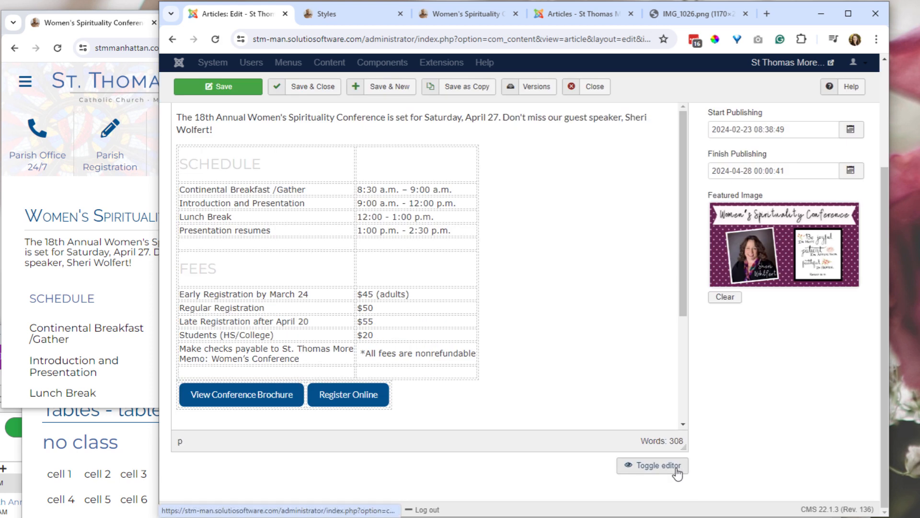
{"action": "left_click", "coordinate": [653, 466]}
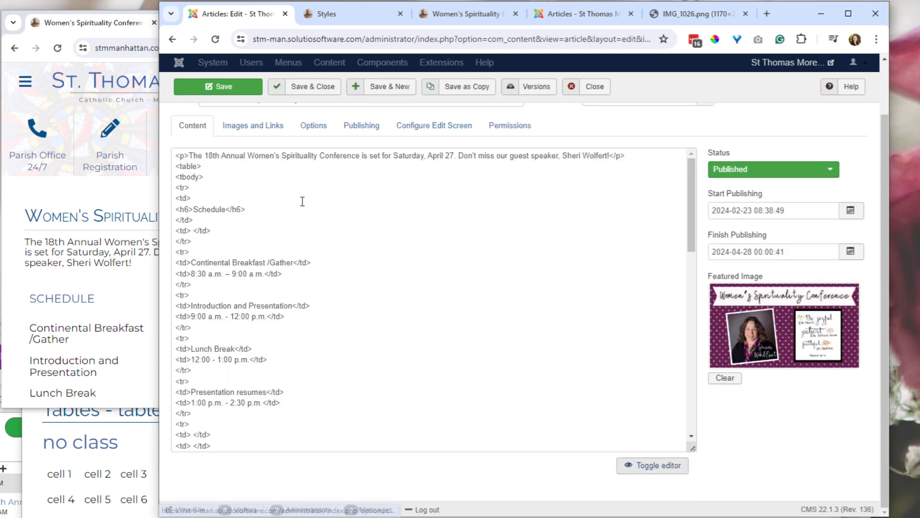
{"action": "left_click", "coordinate": [653, 465]}
- Inspect the size fields in the schedule table's properties and cancel the dialog
{"action": "left_click", "coordinate": [275, 166]}
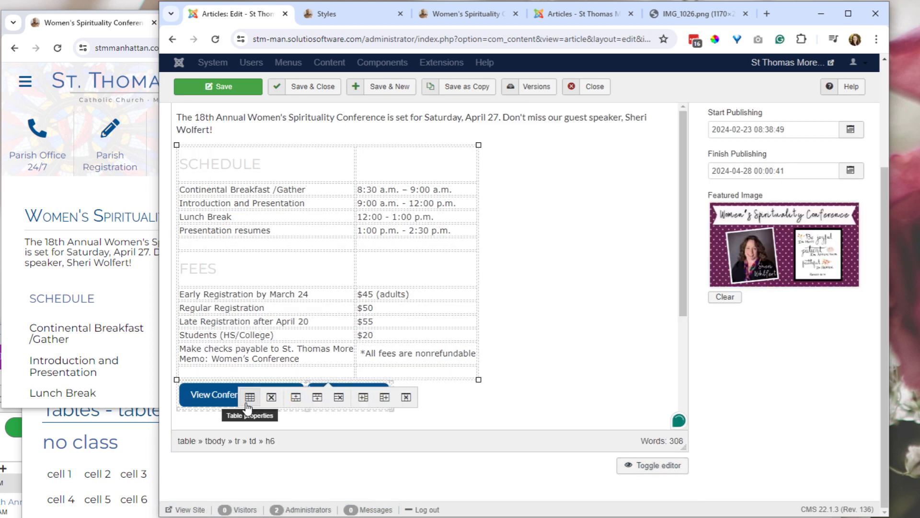
{"action": "left_click", "coordinate": [249, 397]}
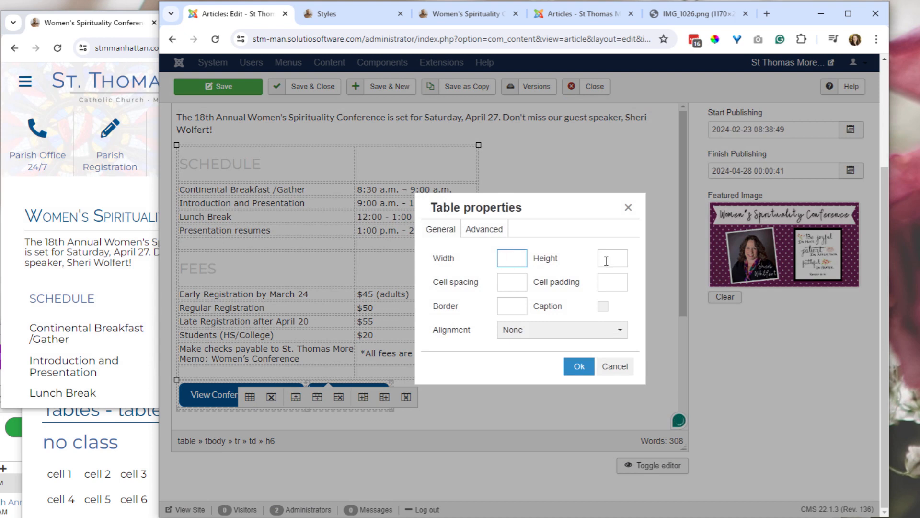
{"action": "left_click", "coordinate": [616, 365]}
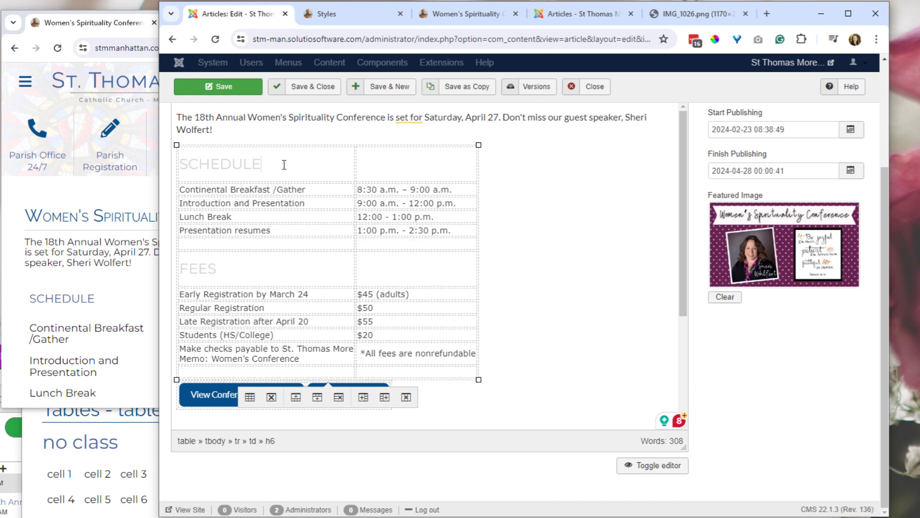
- Set the schedule table's width to 100% and save the article
{"action": "left_click", "coordinate": [250, 397]}
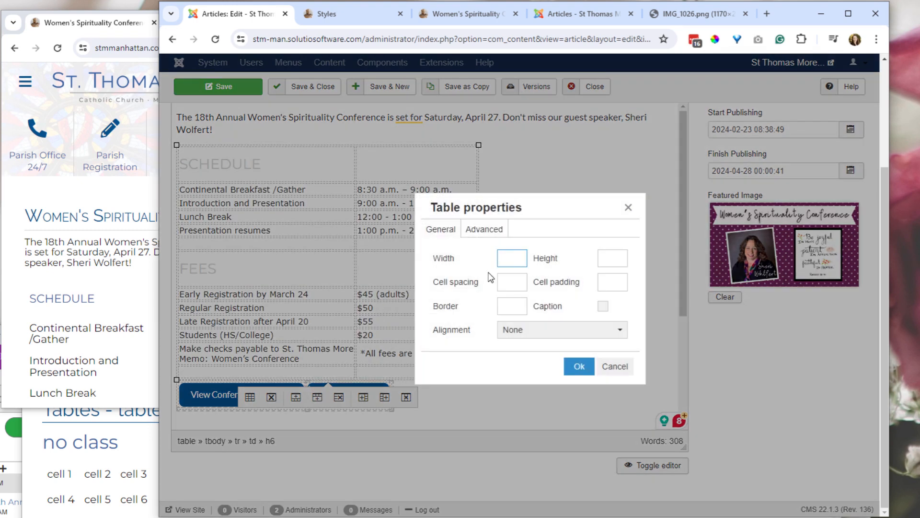
{"action": "type", "text": "100%"}
{"action": "left_click", "coordinate": [579, 366]}
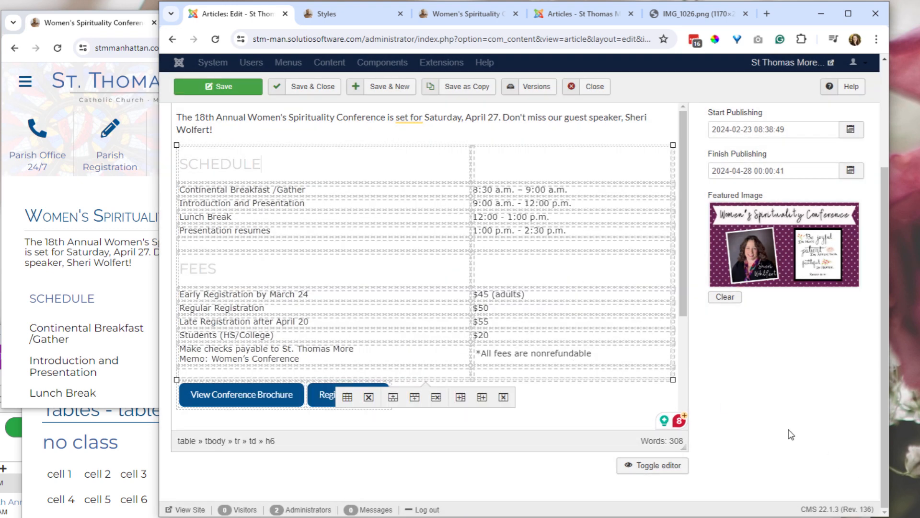
{"action": "scroll", "coordinate": [287, 127], "scroll_direction": "up", "scroll_amount": 3}
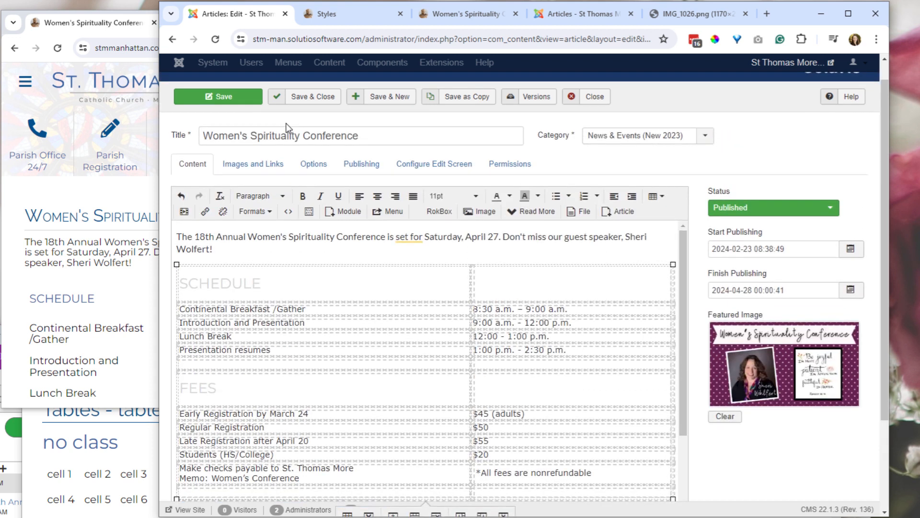
{"action": "left_click", "coordinate": [219, 98]}
- Reload the narrow live conference page and review how its schedule, fees and buttons fit
{"action": "left_click", "coordinate": [106, 249]}
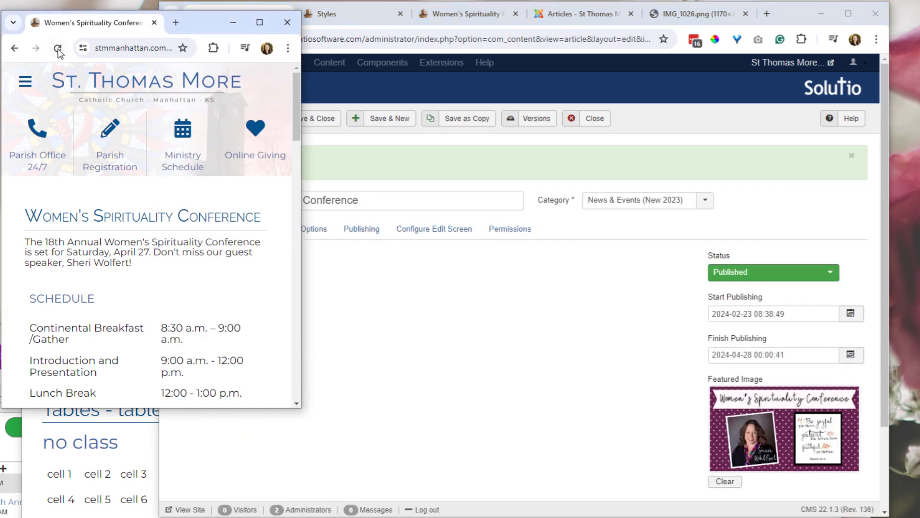
{"action": "left_click", "coordinate": [58, 48]}
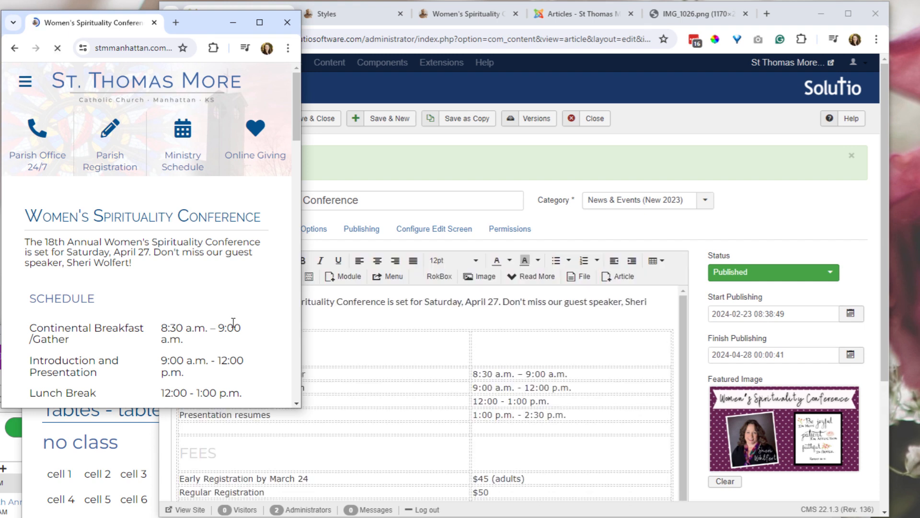
{"action": "scroll", "coordinate": [233, 321], "scroll_direction": "down", "scroll_amount": 7}
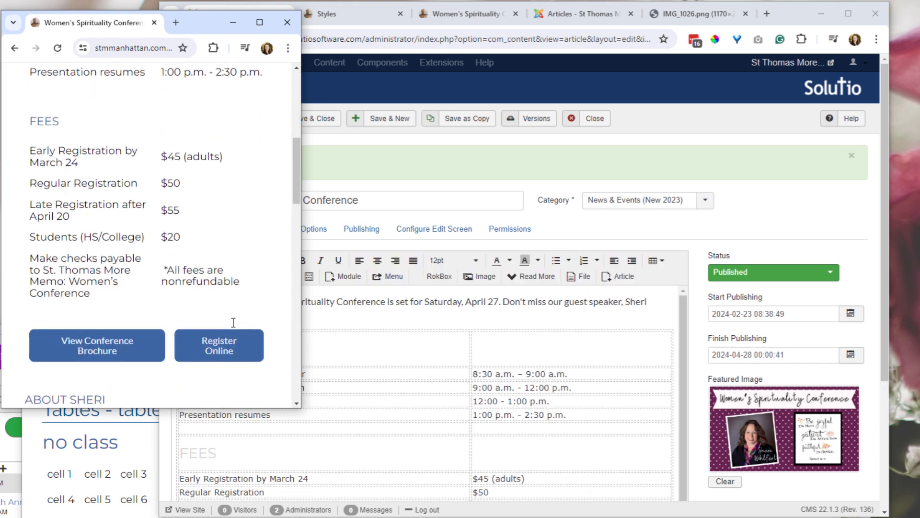
{"action": "scroll", "coordinate": [232, 322], "scroll_direction": "up", "scroll_amount": 7}
- Clear the width value in the schedule table's properties
{"action": "left_click", "coordinate": [381, 352]}
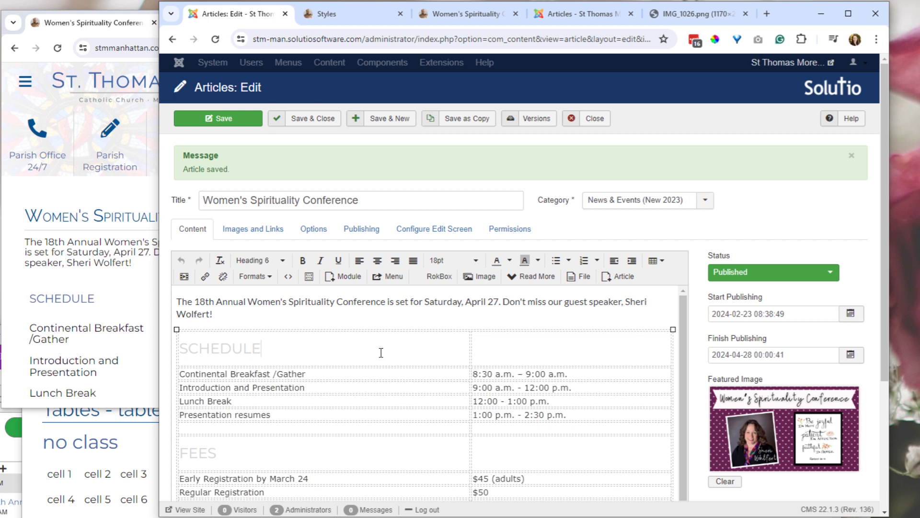
{"action": "scroll", "coordinate": [325, 438], "scroll_direction": "down", "scroll_amount": 5}
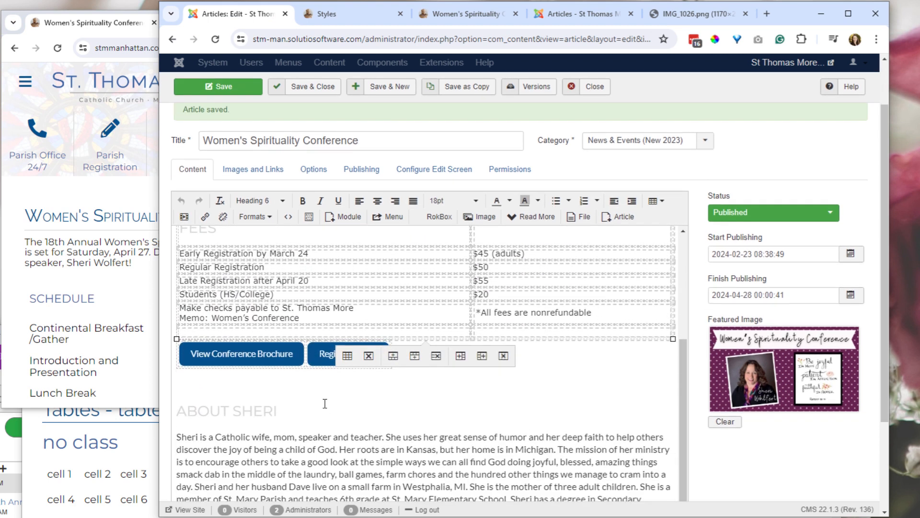
{"action": "left_click", "coordinate": [350, 364]}
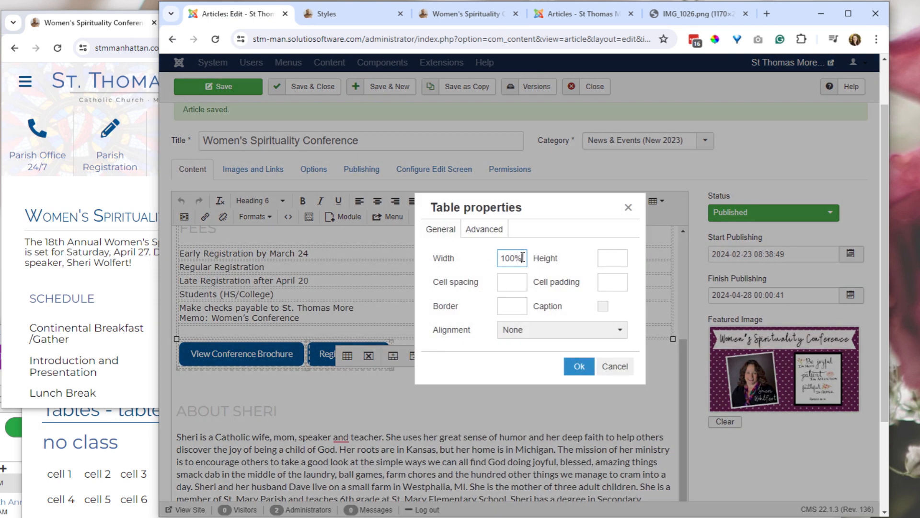
{"action": "left_click_drag", "start_coordinate": [526, 258], "coordinate": [482, 258]}
{"action": "key", "text": "BackSpace"}
{"action": "left_click", "coordinate": [589, 367]}
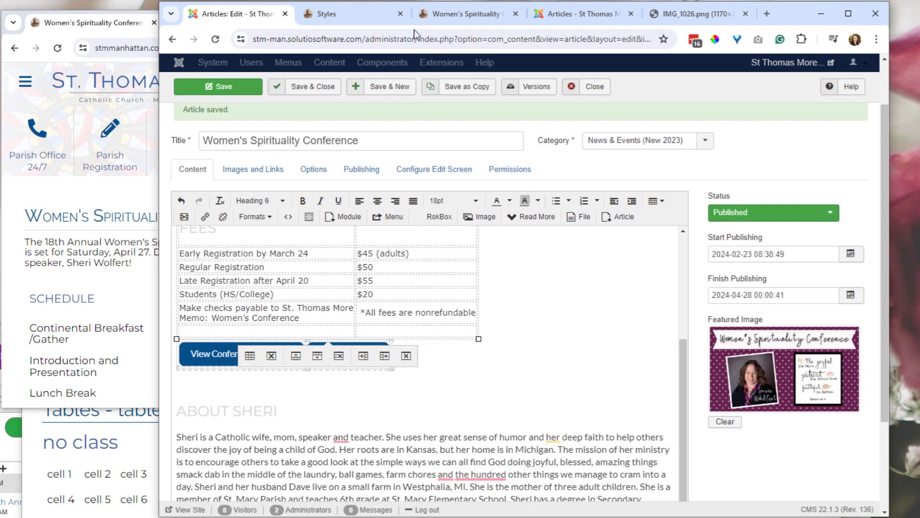
- Review the available table templates on the site's Styles page, including fancytable, equaltable, flextable and alternaterows
{"action": "left_click", "coordinate": [376, 13]}
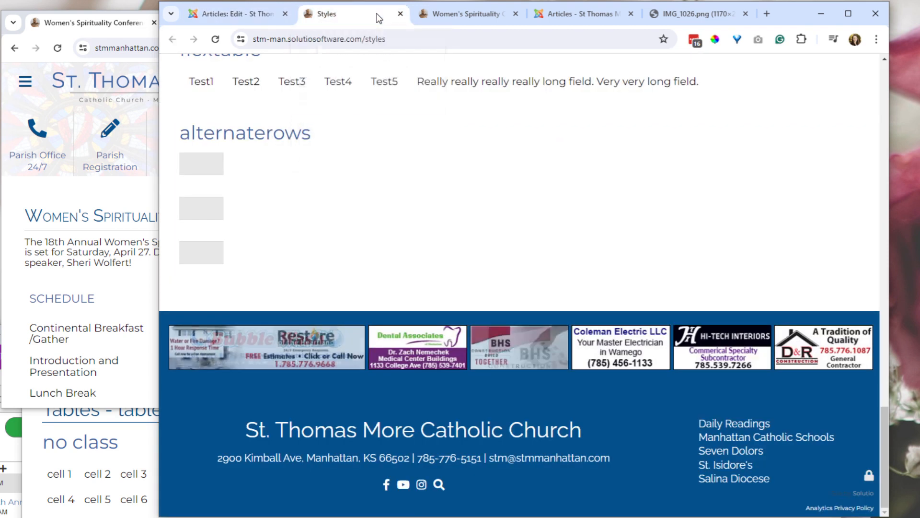
{"action": "scroll", "coordinate": [464, 248], "scroll_direction": "up", "scroll_amount": 5}
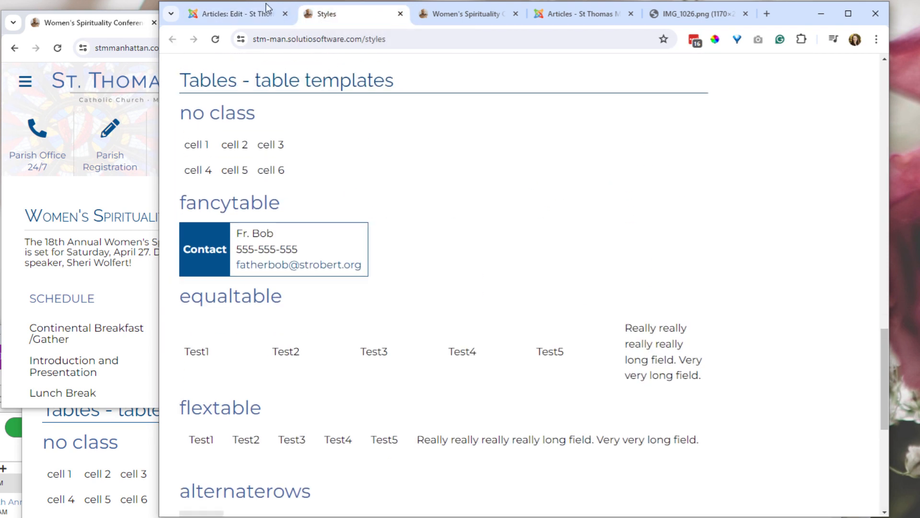
{"action": "left_click", "coordinate": [192, 13]}
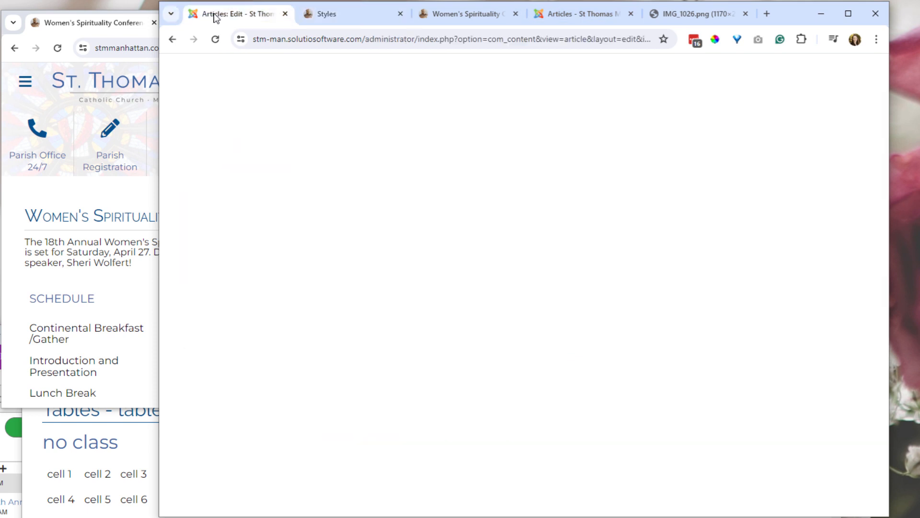
{"action": "left_click", "coordinate": [320, 87]}
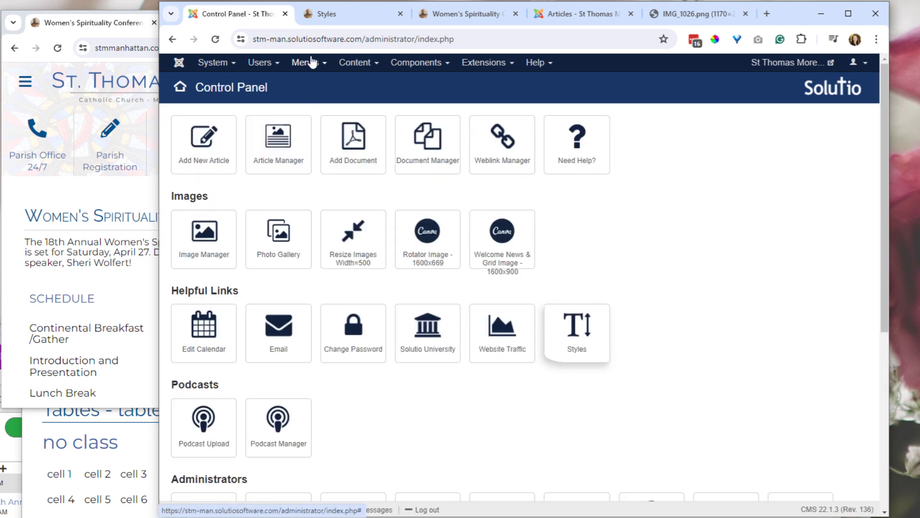
{"action": "left_click", "coordinate": [343, 20]}
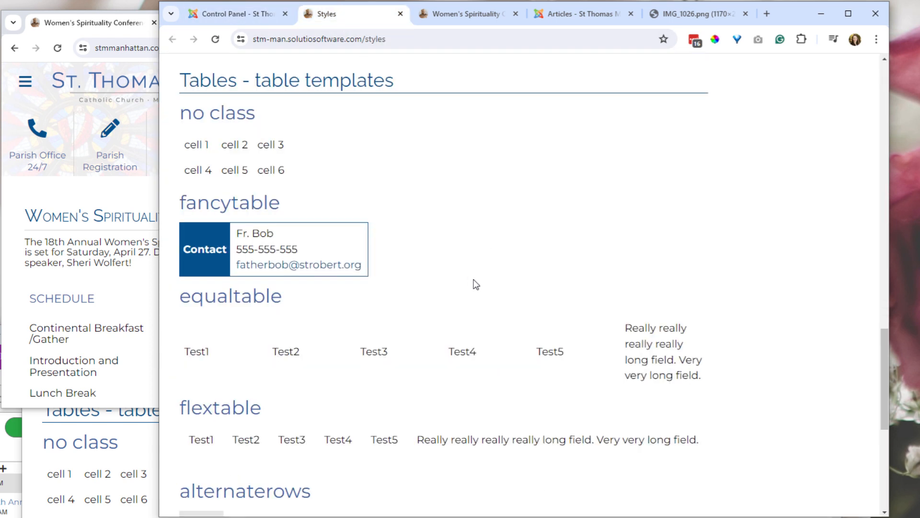
{"action": "scroll", "coordinate": [473, 282], "scroll_direction": "up", "scroll_amount": 15}
{"action": "scroll", "coordinate": [473, 278], "scroll_direction": "down", "scroll_amount": 5}
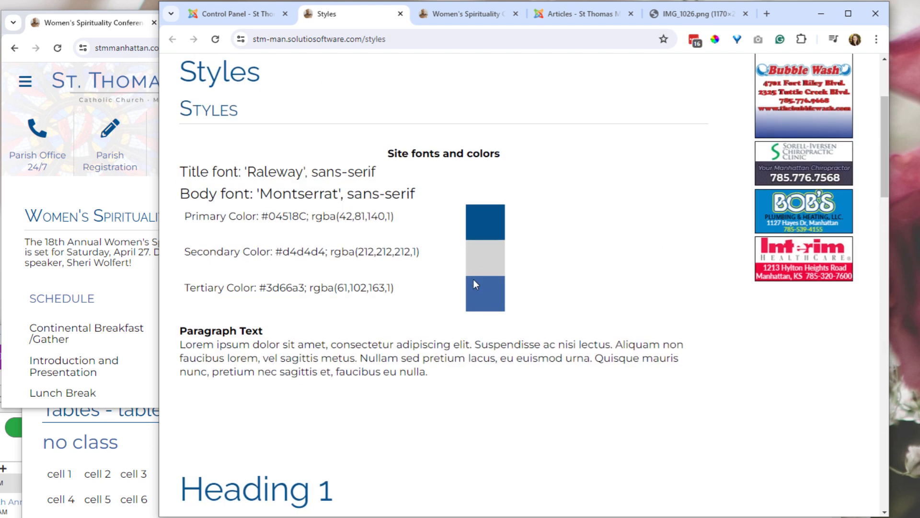
{"action": "scroll", "coordinate": [476, 284], "scroll_direction": "down", "scroll_amount": 20}
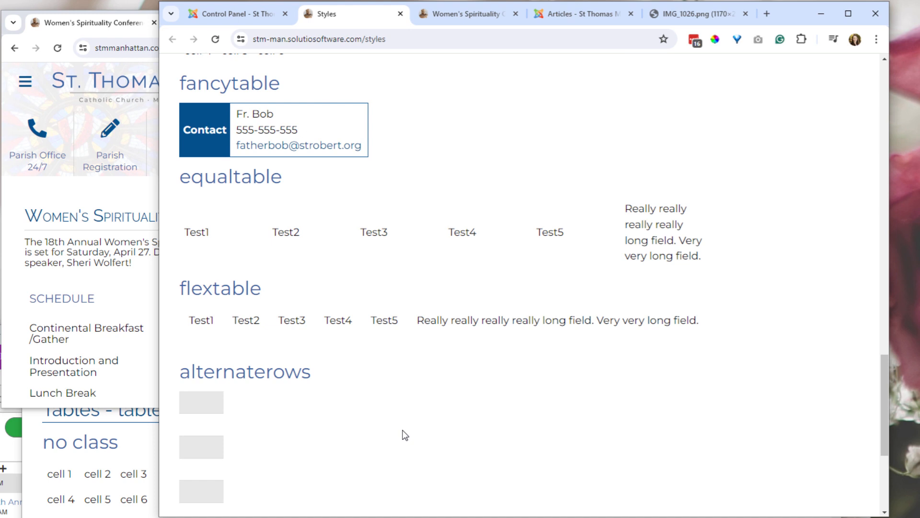
- Reopen the Women's Spirituality Conference article and insert the mtable template on a new line below the intro paragraph
{"action": "left_click", "coordinate": [253, 15]}
{"action": "left_click", "coordinate": [273, 148]}
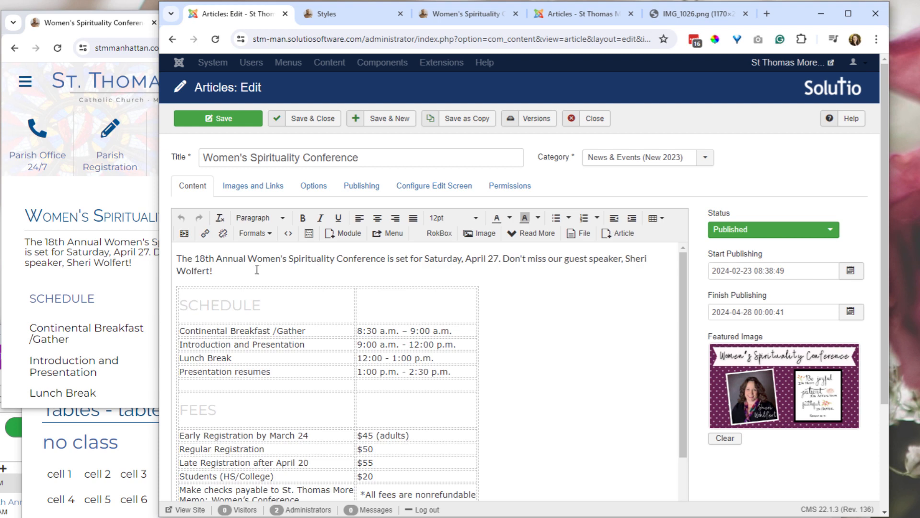
{"action": "left_click", "coordinate": [247, 271]}
{"action": "key", "text": "Return"}
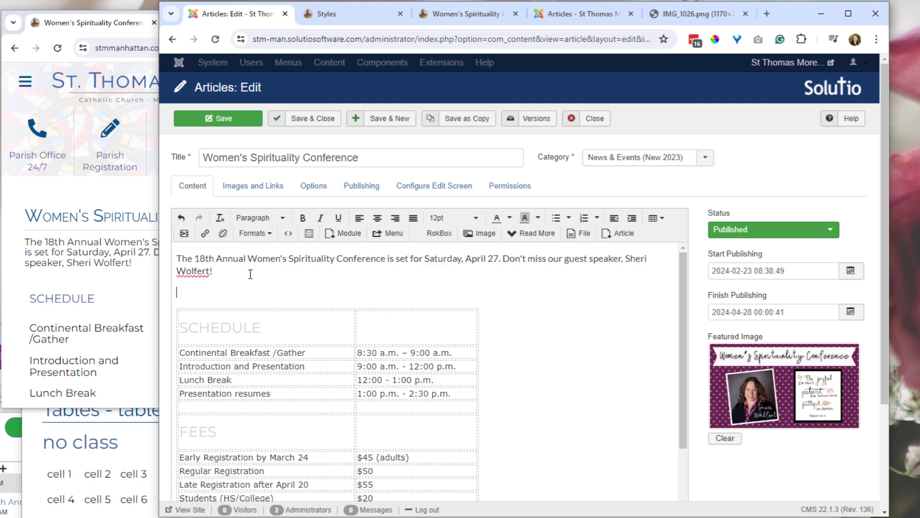
{"action": "left_click", "coordinate": [309, 234]}
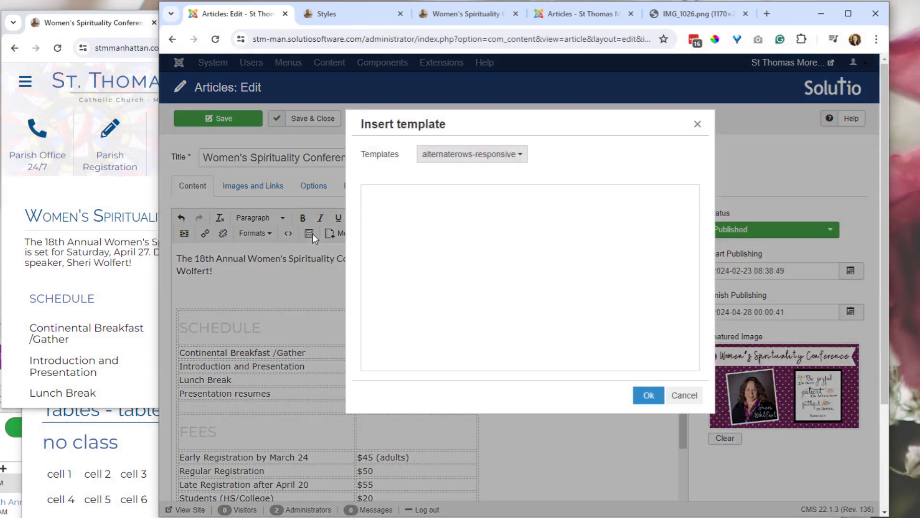
{"action": "left_click", "coordinate": [493, 162]}
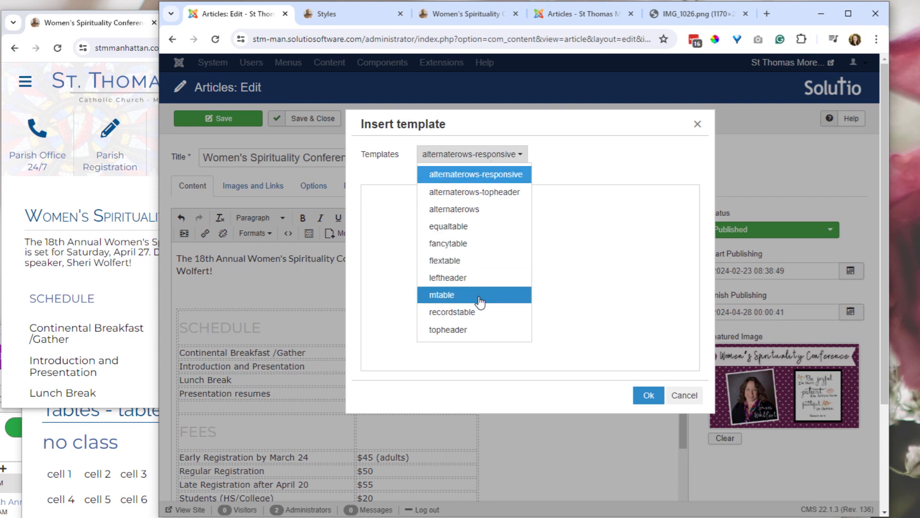
{"action": "left_click", "coordinate": [441, 296]}
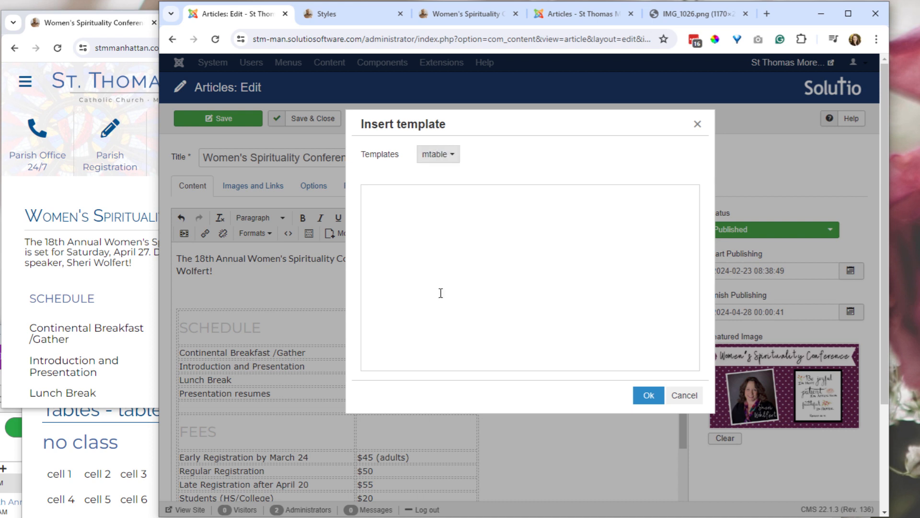
{"action": "left_click", "coordinate": [649, 395]}
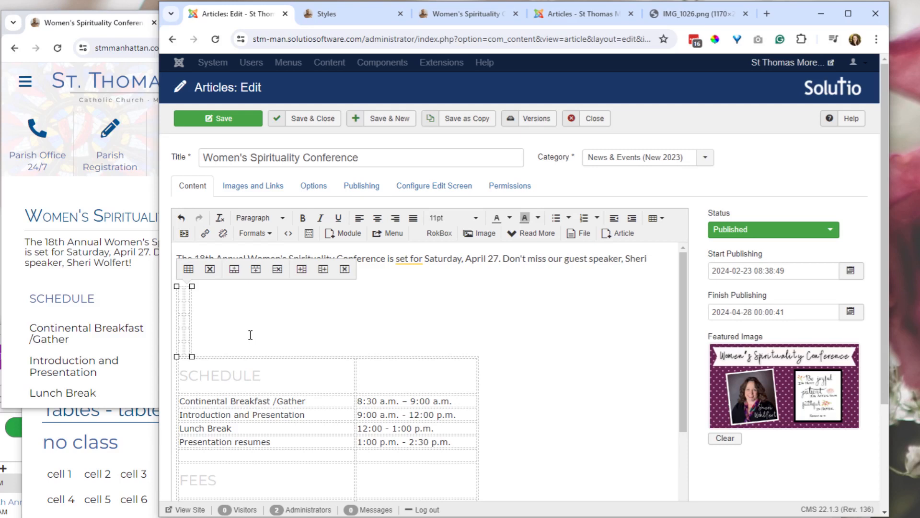
- Show the article's source code and copy the template's opening tag <table class="mtable">
{"action": "scroll", "coordinate": [685, 467], "scroll_direction": "down", "scroll_amount": 7}
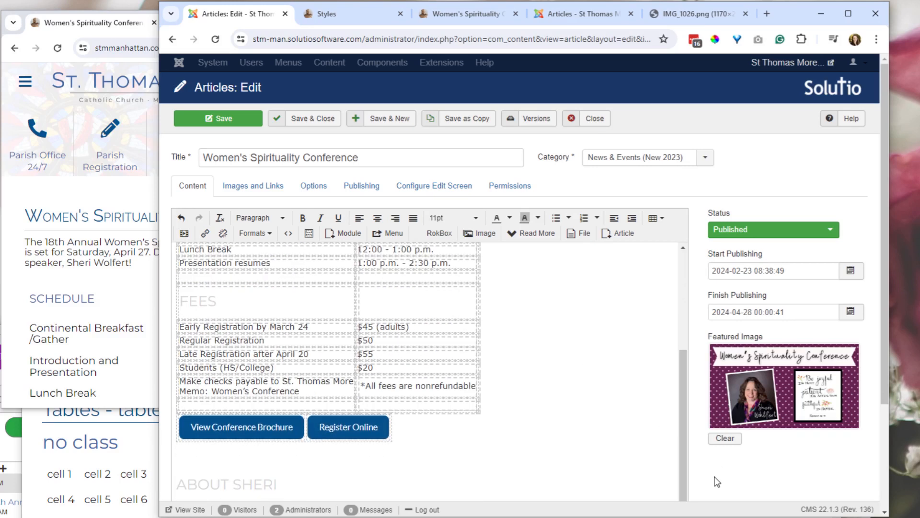
{"action": "left_click", "coordinate": [683, 467]}
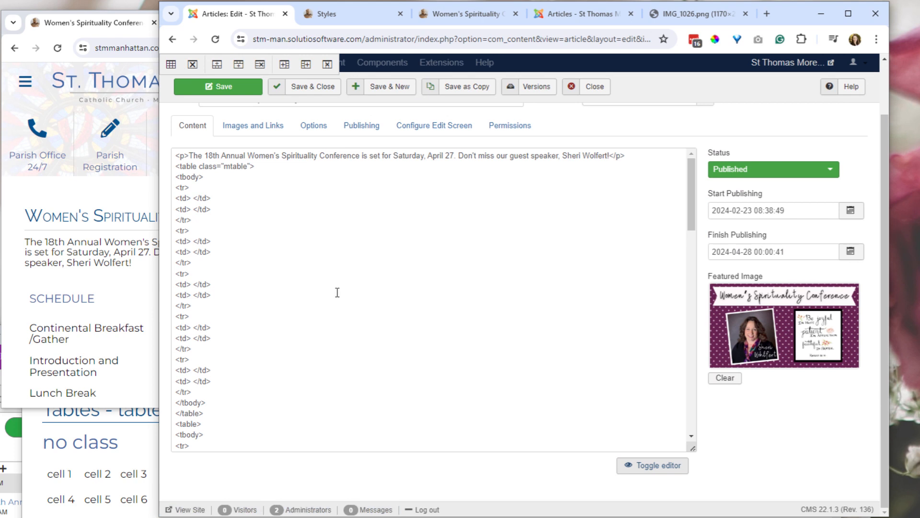
{"action": "left_click_drag", "start_coordinate": [258, 166], "coordinate": [160, 167]}
{"action": "key", "text": "ctrl+c"}
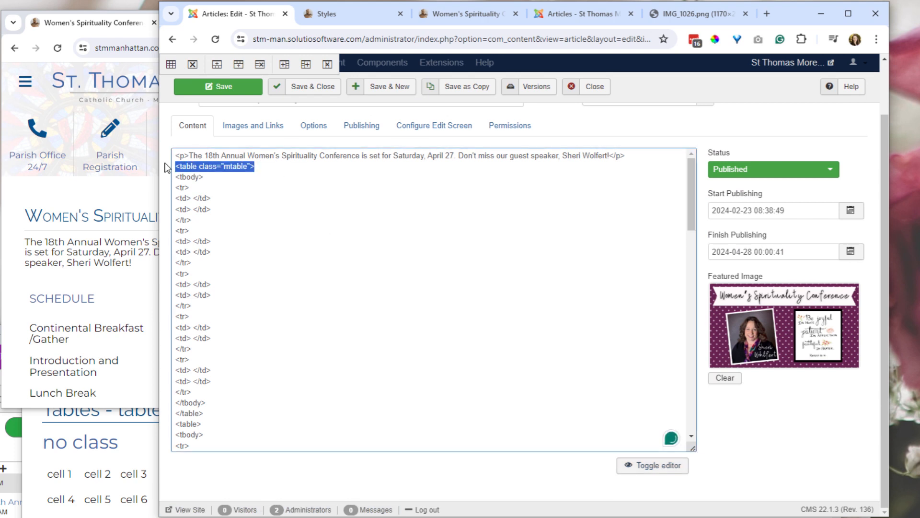
- Replace the schedule table's plain opening tag with the copied <table class="mtable"> tag
{"action": "scroll", "coordinate": [286, 292], "scroll_direction": "down", "scroll_amount": 1}
{"action": "scroll", "coordinate": [286, 292], "scroll_direction": "down", "scroll_amount": 3}
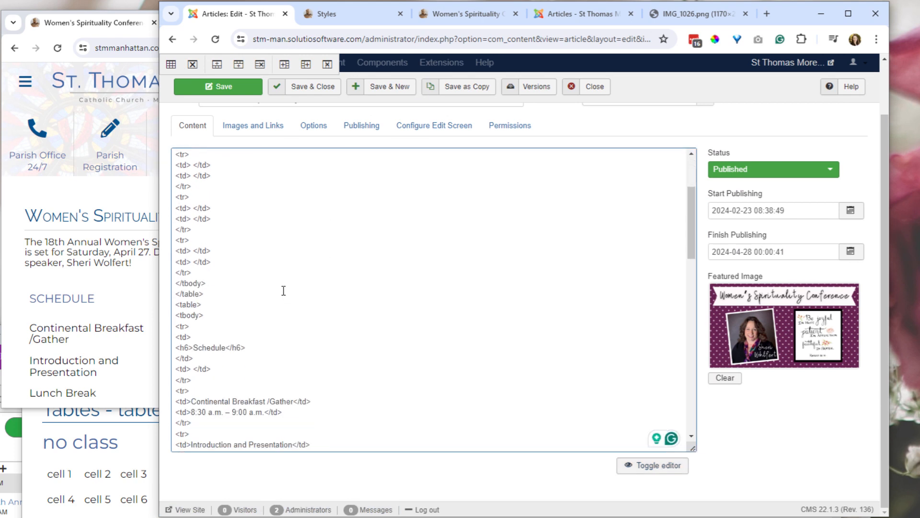
{"action": "left_click_drag", "start_coordinate": [204, 304], "coordinate": [168, 307]}
{"action": "key", "text": "ctrl+v"}
- Delete the empty template table's code above the schedule table, and save the article from the visual editor
{"action": "scroll", "coordinate": [228, 321], "scroll_direction": "up", "scroll_amount": 5}
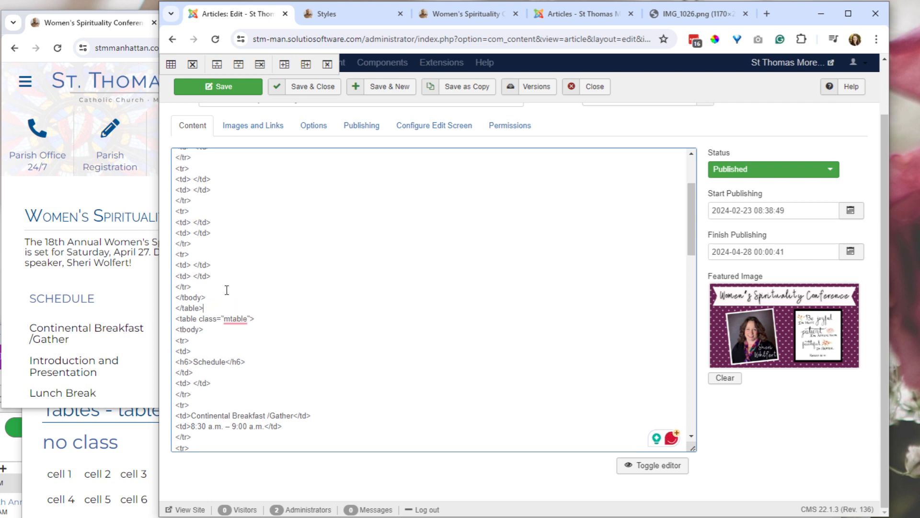
{"action": "scroll", "coordinate": [228, 321], "scroll_direction": "up", "scroll_amount": 1}
{"action": "scroll", "coordinate": [230, 287], "scroll_direction": "down", "scroll_amount": 1}
{"action": "left_click_drag", "start_coordinate": [209, 413], "coordinate": [154, 414]}
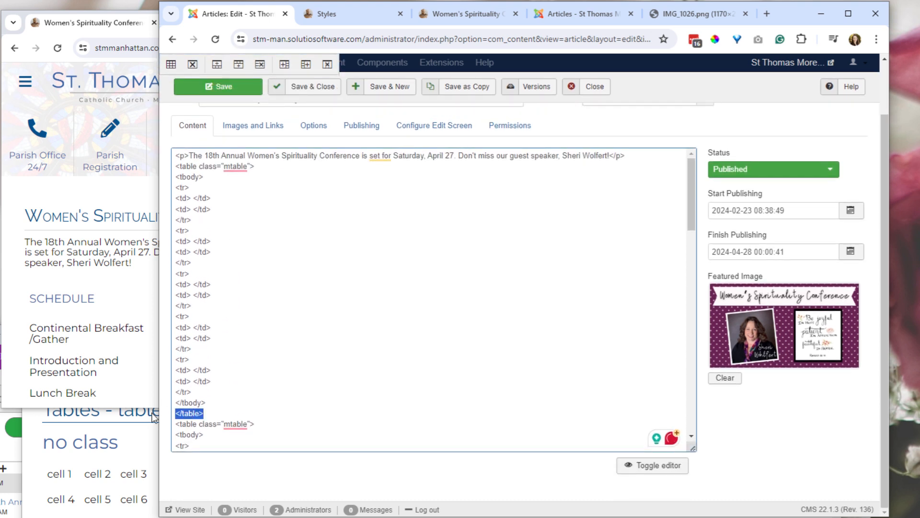
{"action": "left_click_drag", "start_coordinate": [266, 167], "coordinate": [170, 166]}
{"action": "left_click_drag", "start_coordinate": [232, 178], "coordinate": [171, 176]}
{"action": "left_click_drag", "start_coordinate": [209, 402], "coordinate": [160, 396]}
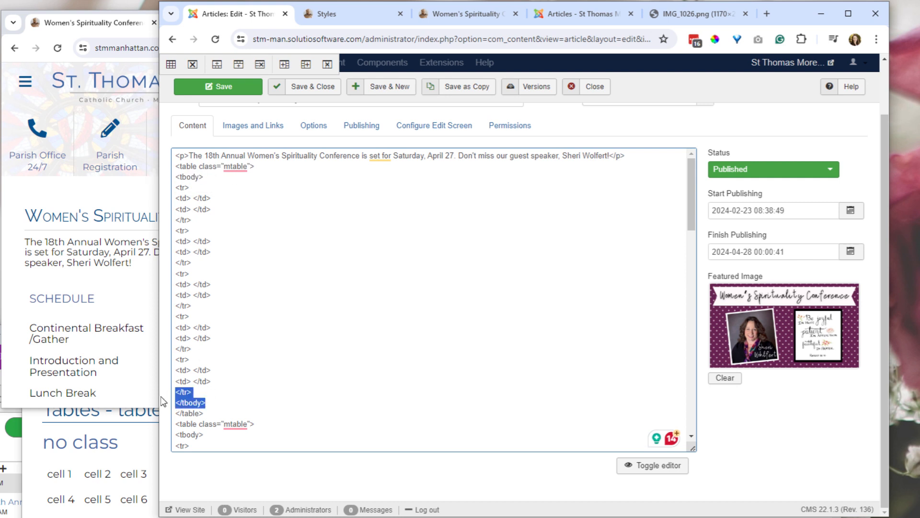
{"action": "triple_click", "coordinate": [199, 393]}
{"action": "triple_click", "coordinate": [192, 187]}
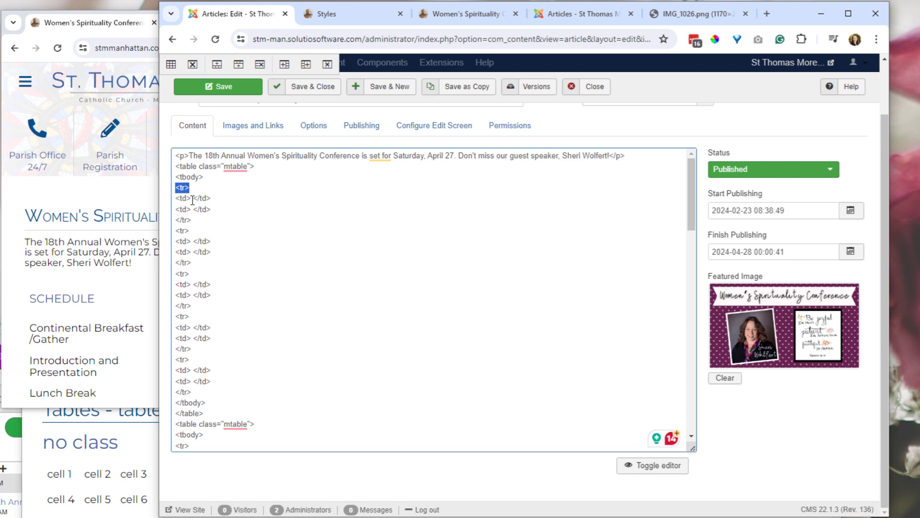
{"action": "left_click_drag", "start_coordinate": [218, 198], "coordinate": [193, 198]}
{"action": "left_click_drag", "start_coordinate": [214, 414], "coordinate": [174, 204]}
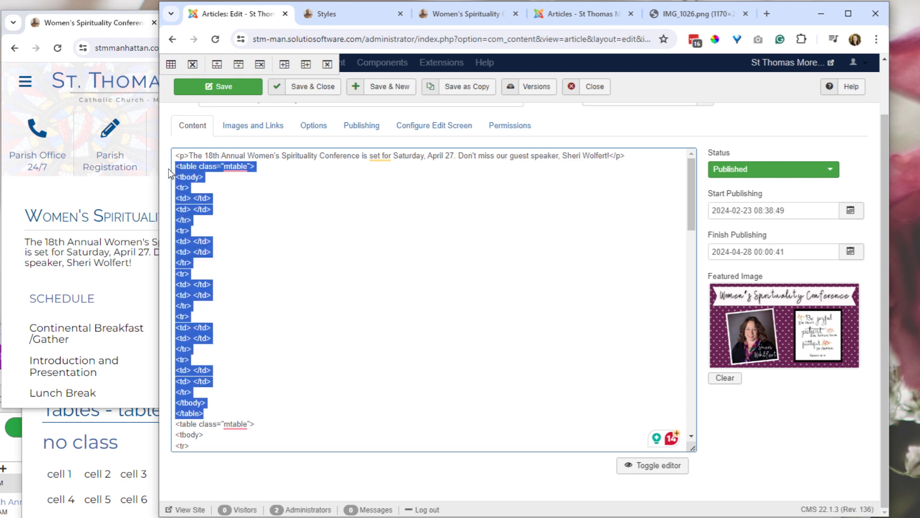
{"action": "key", "text": "ctrl+v"}
{"action": "left_click", "coordinate": [654, 465]}
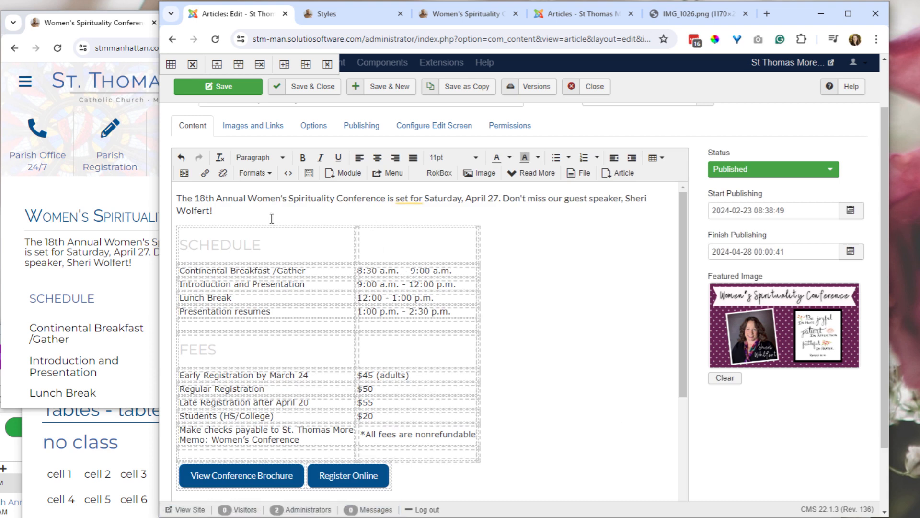
{"action": "left_click", "coordinate": [238, 89]}
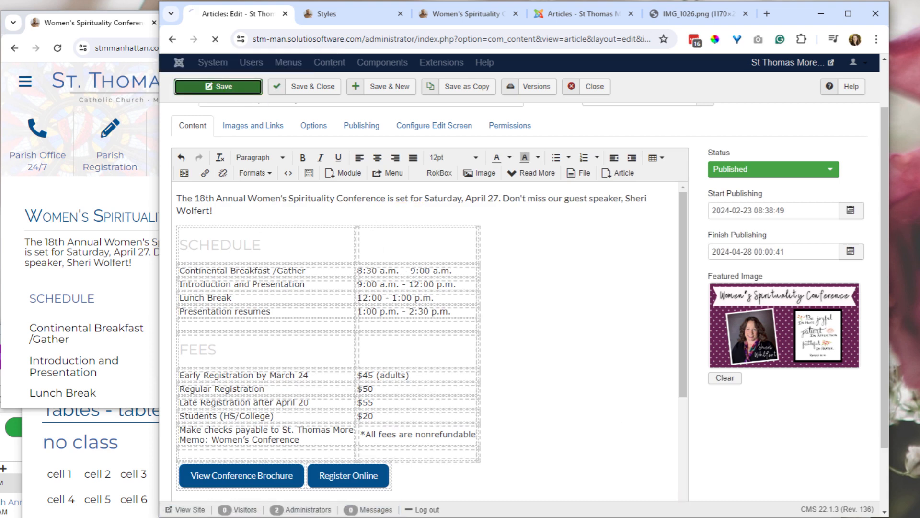
- Reload the narrow live conference page and examine how the mtable class lays out the schedule and fees rows
{"action": "left_click", "coordinate": [58, 47]}
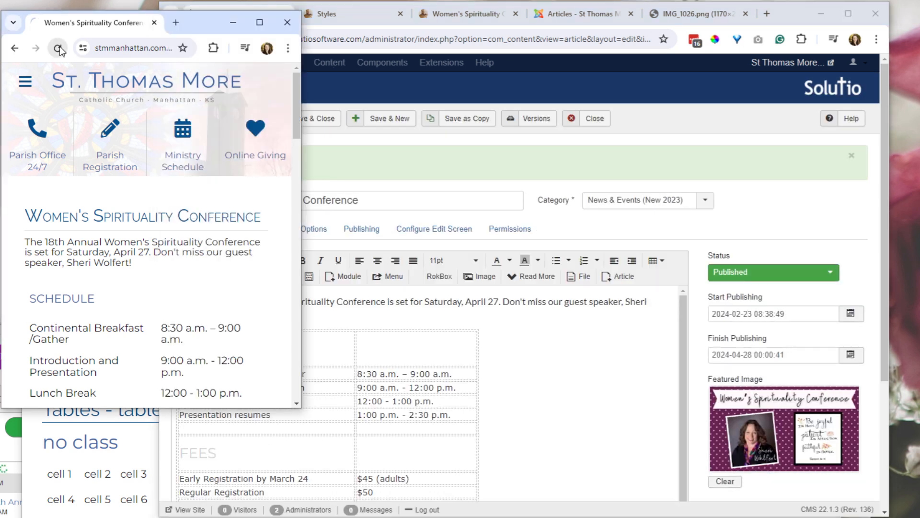
{"action": "scroll", "coordinate": [230, 240], "scroll_direction": "down", "scroll_amount": 1}
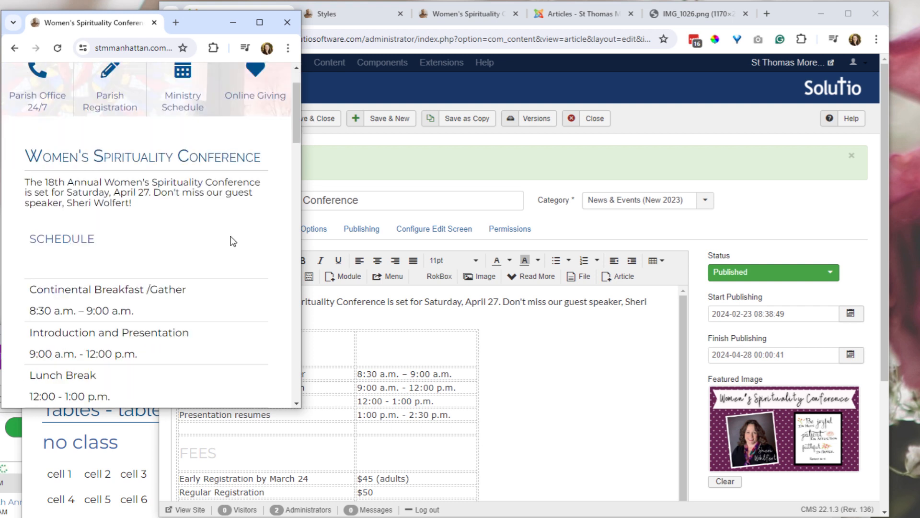
{"action": "scroll", "coordinate": [218, 276], "scroll_direction": "down", "scroll_amount": 1}
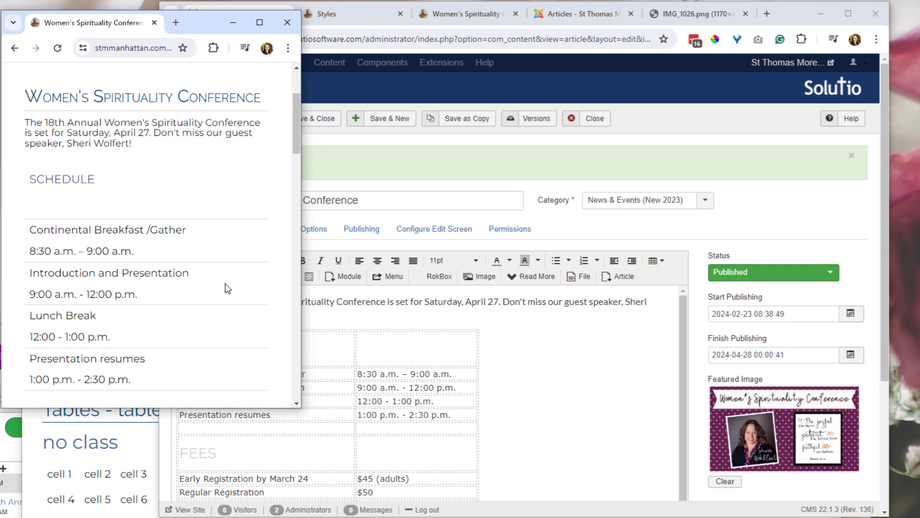
{"action": "scroll", "coordinate": [226, 288], "scroll_direction": "down", "scroll_amount": 1}
{"action": "scroll", "coordinate": [228, 288], "scroll_direction": "down", "scroll_amount": 5}
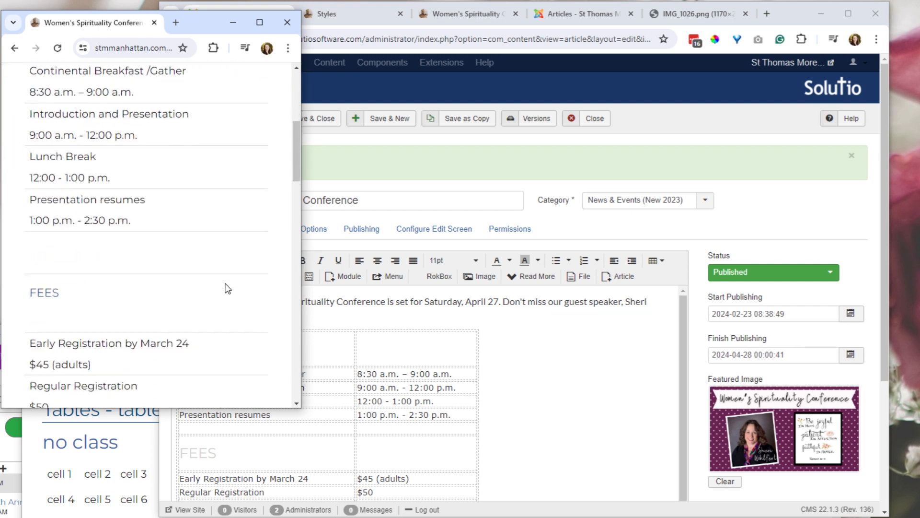
{"action": "scroll", "coordinate": [227, 288], "scroll_direction": "down", "scroll_amount": 1}
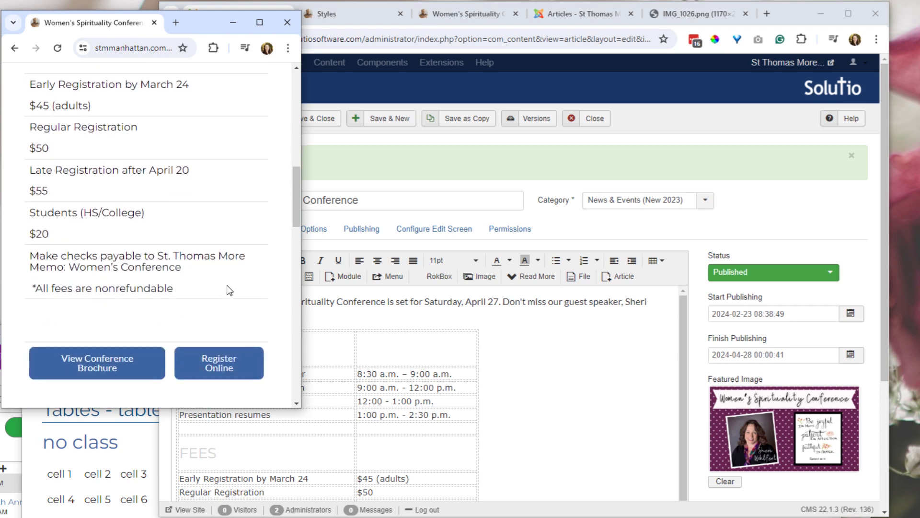
{"action": "scroll", "coordinate": [229, 290], "scroll_direction": "down", "scroll_amount": 1}
{"action": "scroll", "coordinate": [235, 344], "scroll_direction": "up", "scroll_amount": 1}
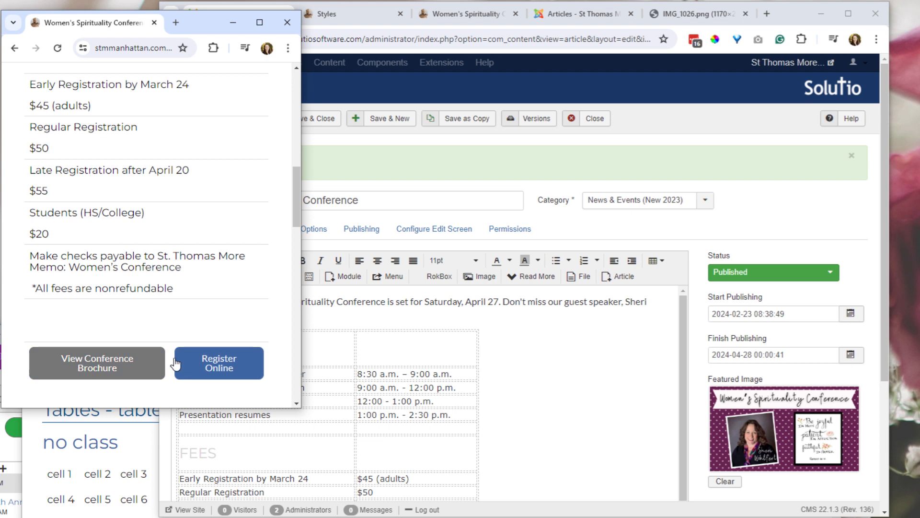
{"action": "scroll", "coordinate": [173, 314], "scroll_direction": "up", "scroll_amount": 6}
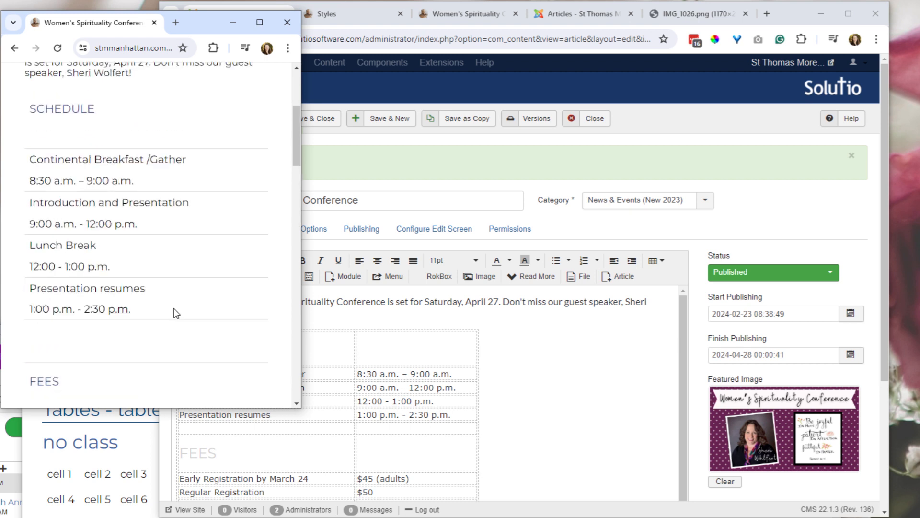
- Show the article's source code at the schedule table's opening tag and compare it with the narrow live page
{"action": "left_click", "coordinate": [663, 456]}
{"action": "scroll", "coordinate": [676, 500], "scroll_direction": "down", "scroll_amount": 3}
{"action": "scroll", "coordinate": [676, 474], "scroll_direction": "down", "scroll_amount": 3}
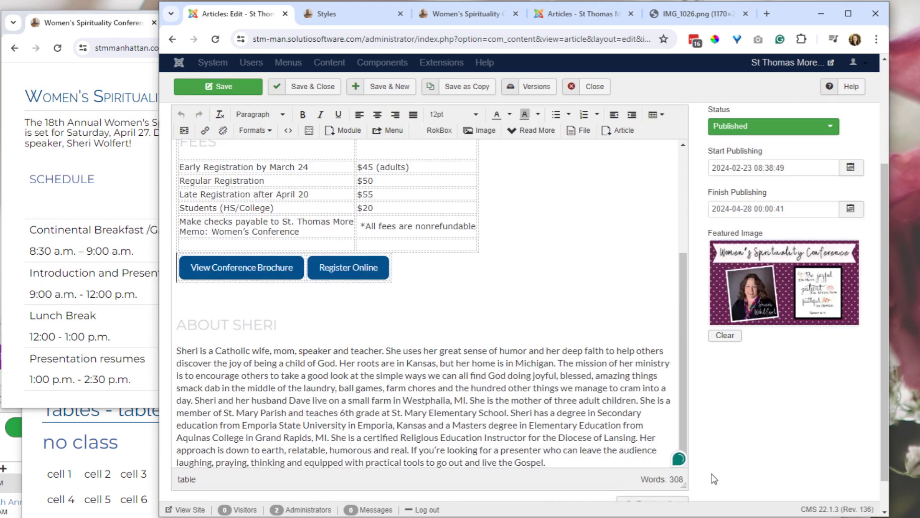
{"action": "left_click", "coordinate": [649, 469]}
{"action": "scroll", "coordinate": [330, 305], "scroll_direction": "up", "scroll_amount": 1}
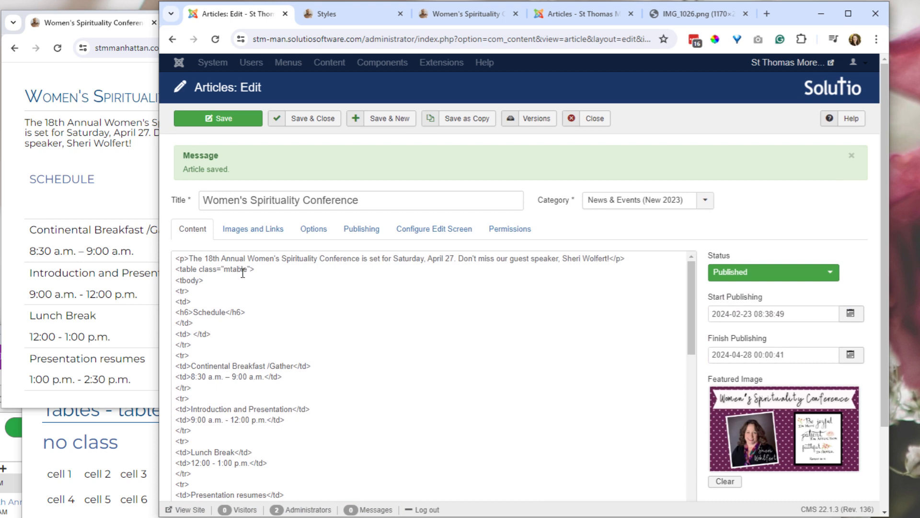
{"action": "left_click", "coordinate": [143, 223]}
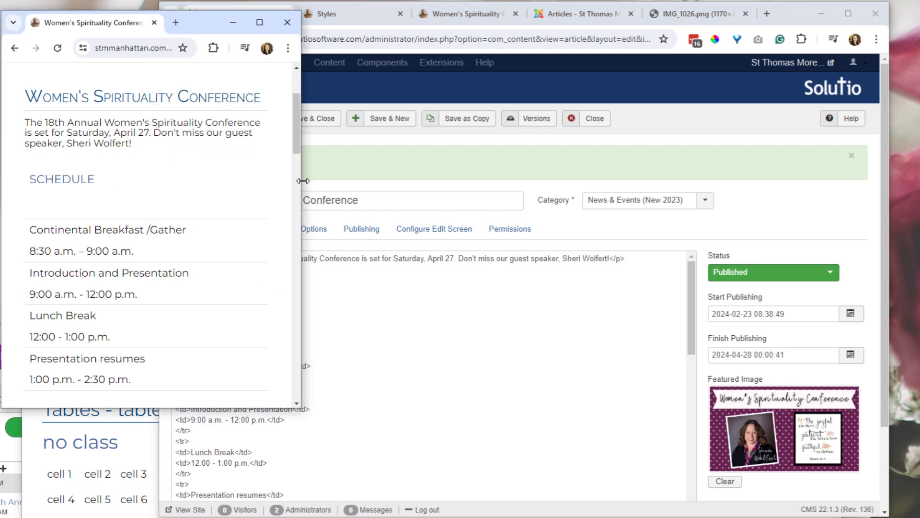
{"action": "left_click_drag", "start_coordinate": [301, 187], "coordinate": [202, 162]}
- Highlight the class="mtable" attribute in the schedule table's tag, and return to the visual editor
{"action": "left_click", "coordinate": [242, 290]}
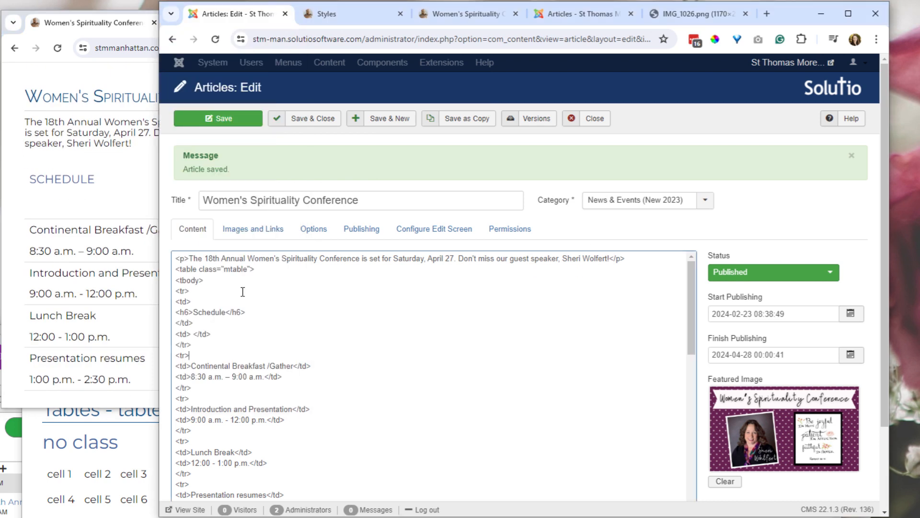
{"action": "left_click_drag", "start_coordinate": [249, 269], "coordinate": [197, 269]}
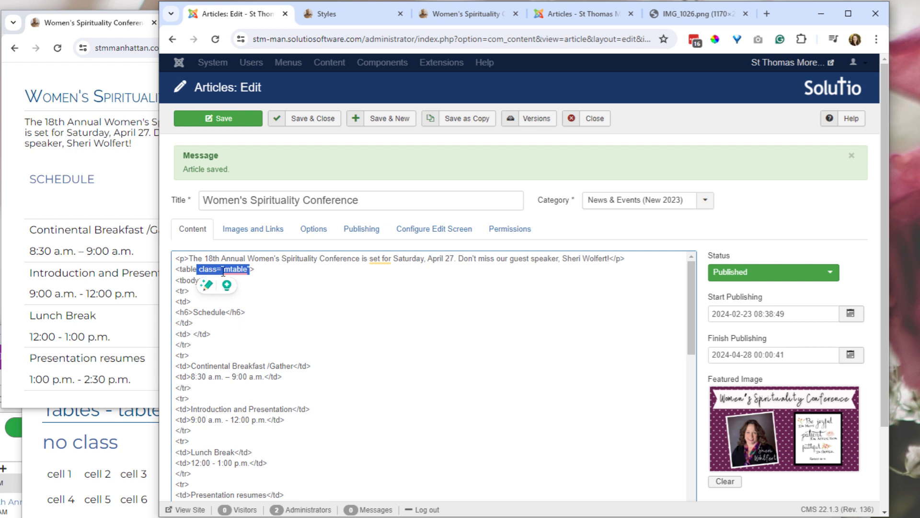
{"action": "left_click", "coordinate": [297, 282]}
{"action": "scroll", "coordinate": [691, 429], "scroll_direction": "down", "scroll_amount": 8}
{"action": "scroll", "coordinate": [731, 477], "scroll_direction": "down", "scroll_amount": 2}
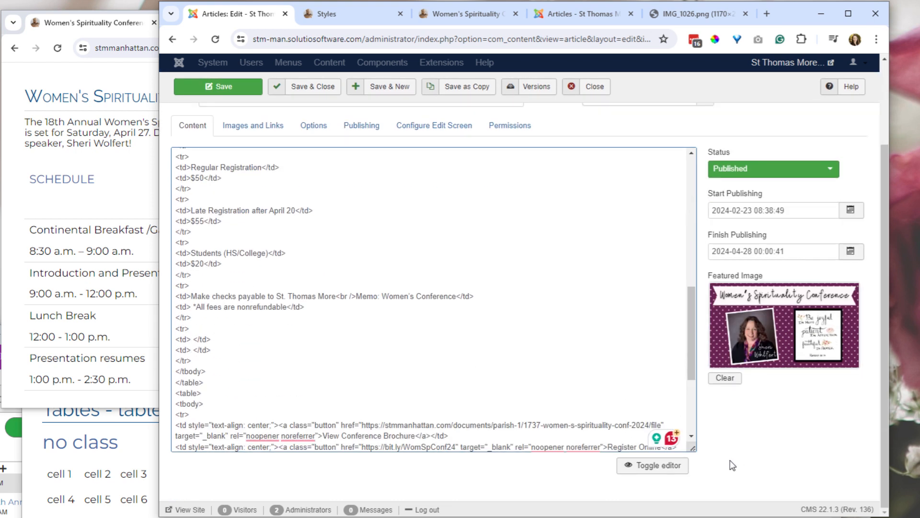
{"action": "left_click", "coordinate": [656, 471]}
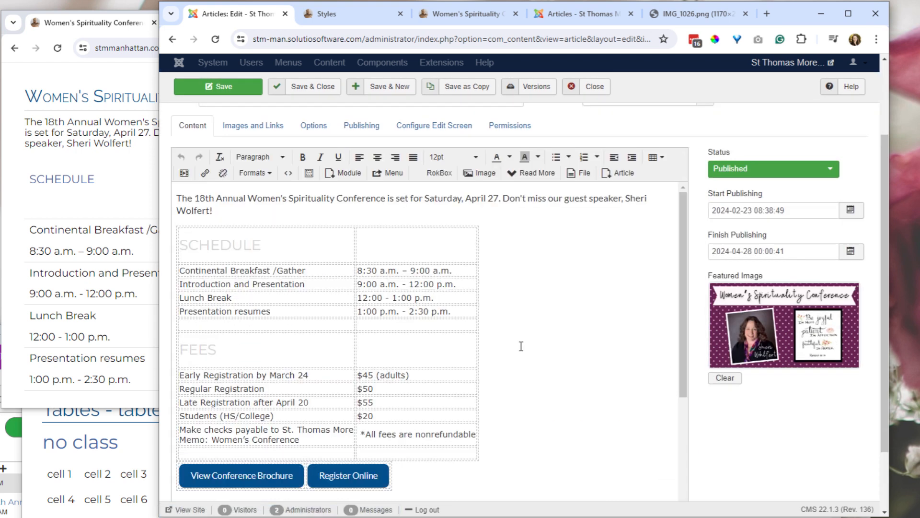
{"action": "left_click", "coordinate": [400, 239]}
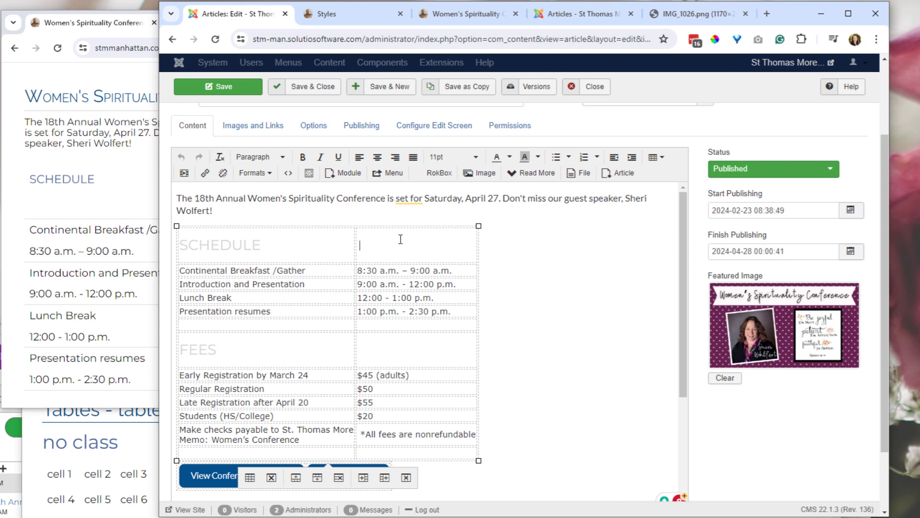
{"action": "left_click", "coordinate": [260, 215]}
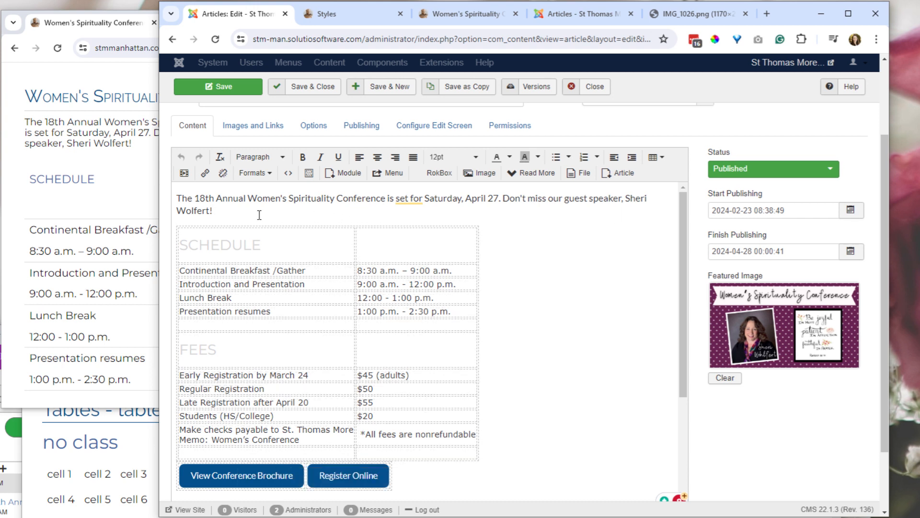